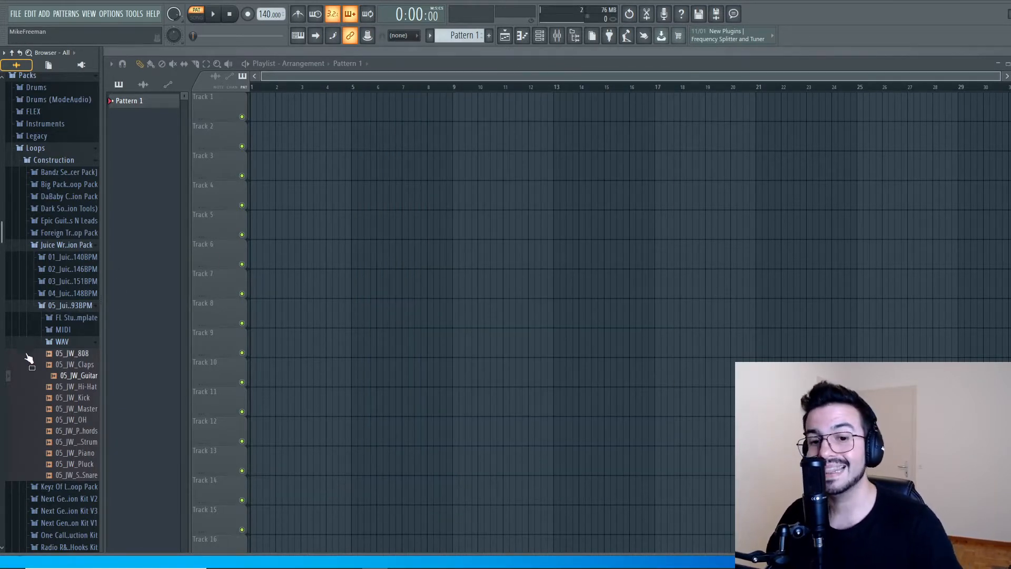
# Preview the 05_JW_Master loop in the WAV folder and set the project tempo to 93 BPM.
pyautogui.scroll(-3, 47, 337)
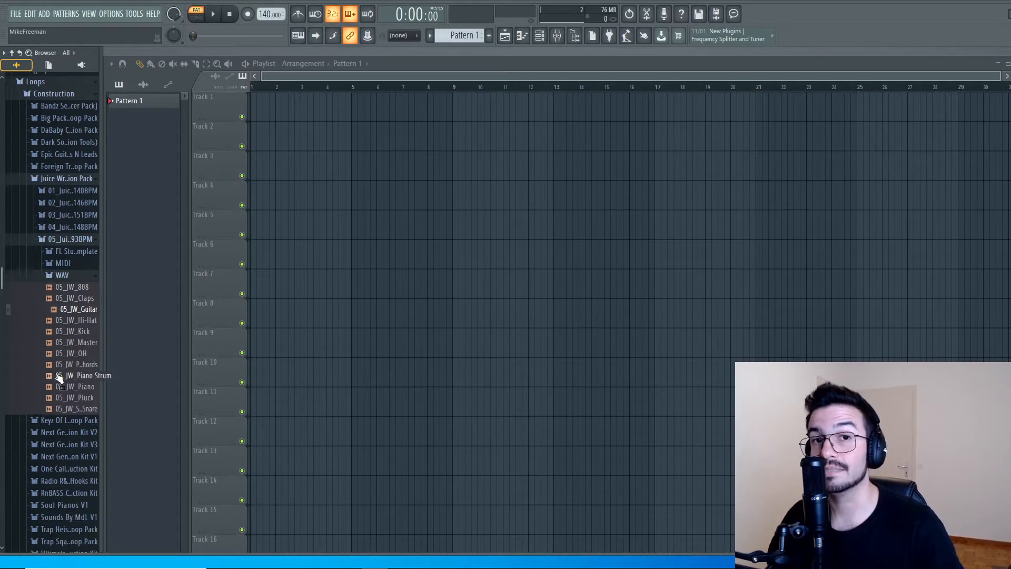
pyautogui.click(73, 347)
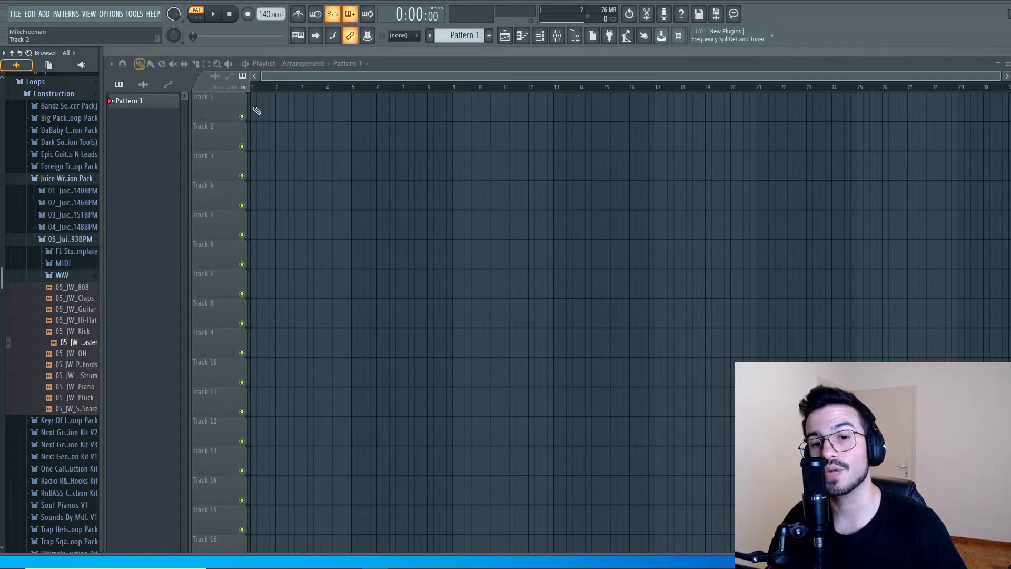
pyautogui.moveTo(266, 14); pyautogui.dragTo(266, 20)
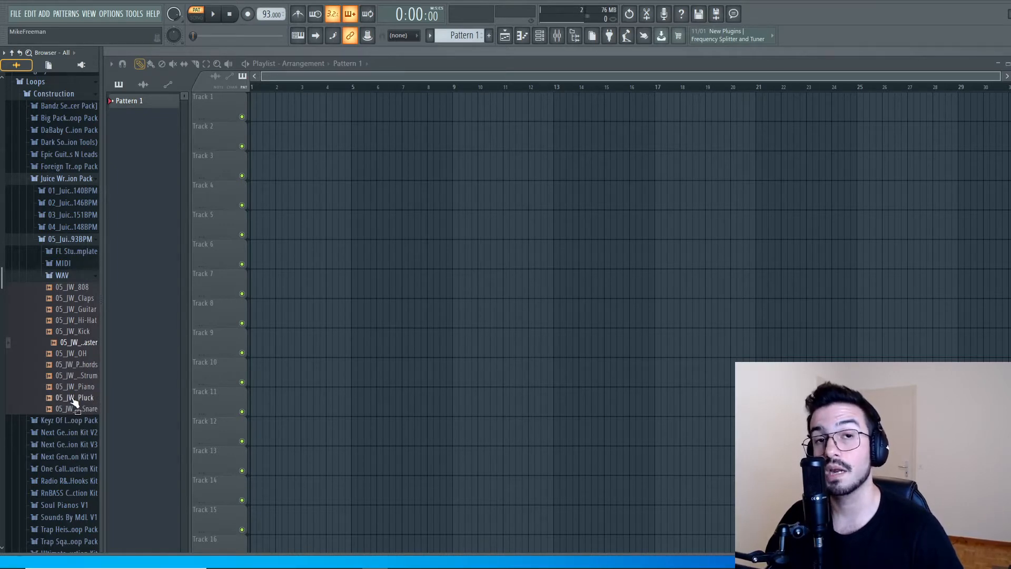
# Preview the Piano Chords, Piano, Piano Strum, Pluck and Guitar loops from the 05_JW WAV folder.
pyautogui.click(80, 365)
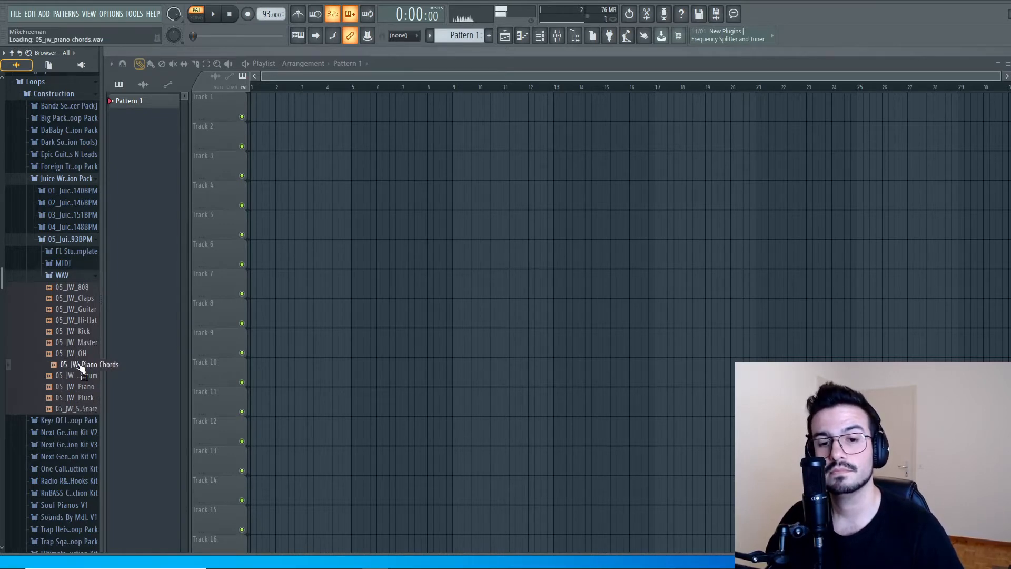
pyautogui.click(75, 388)
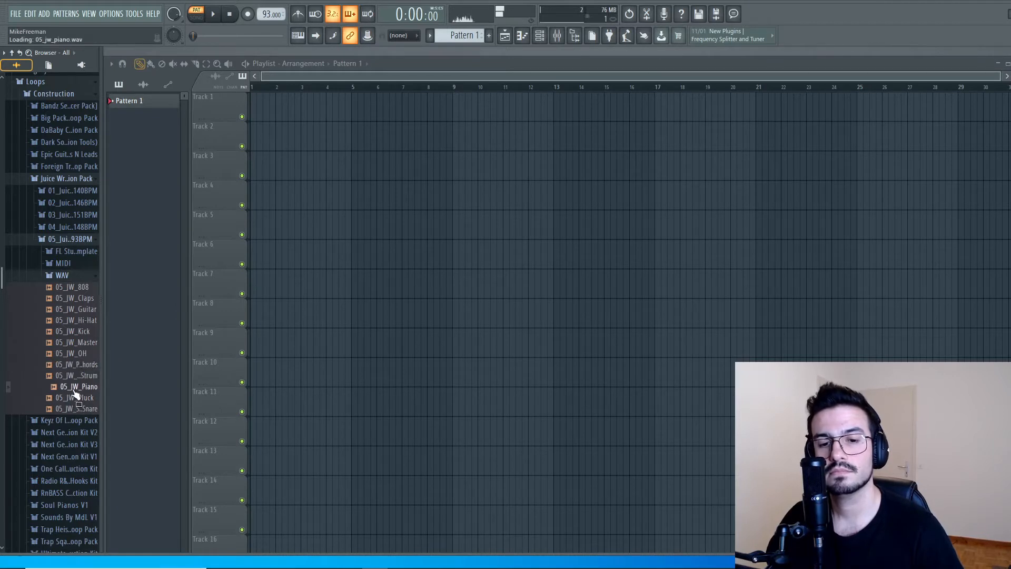
pyautogui.click(76, 377)
pyautogui.click(79, 399)
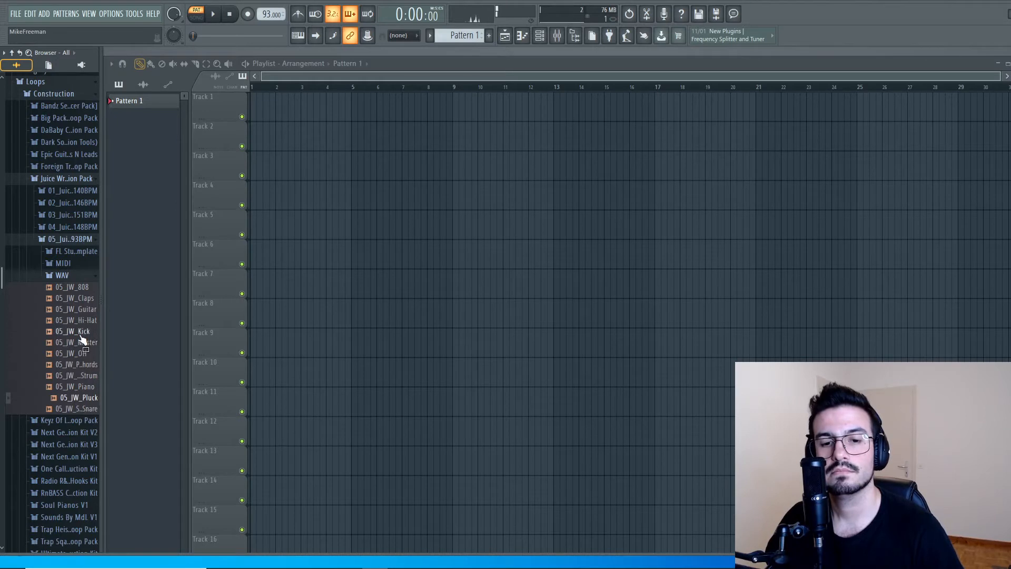
pyautogui.click(78, 311)
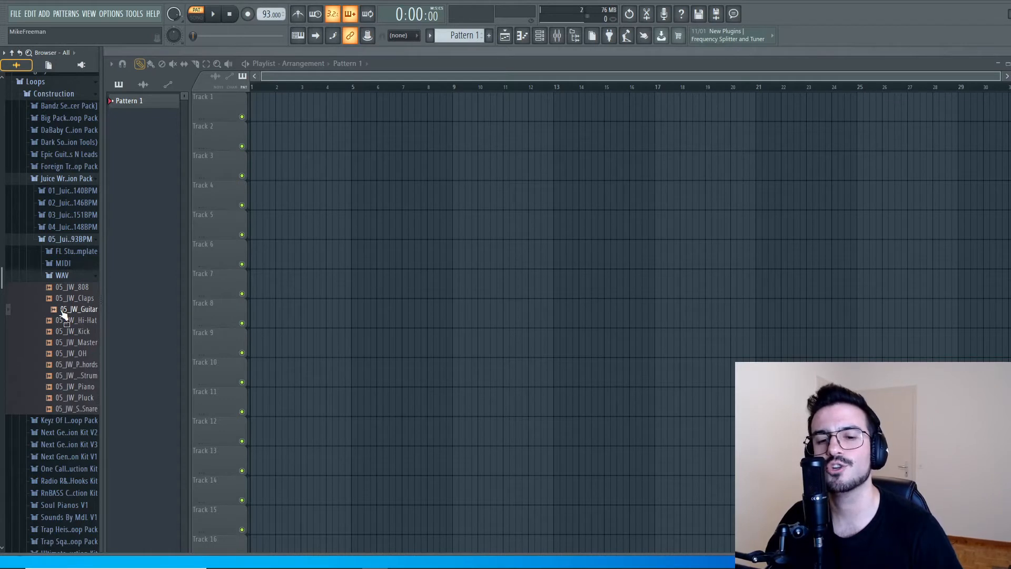
pyautogui.click(85, 367)
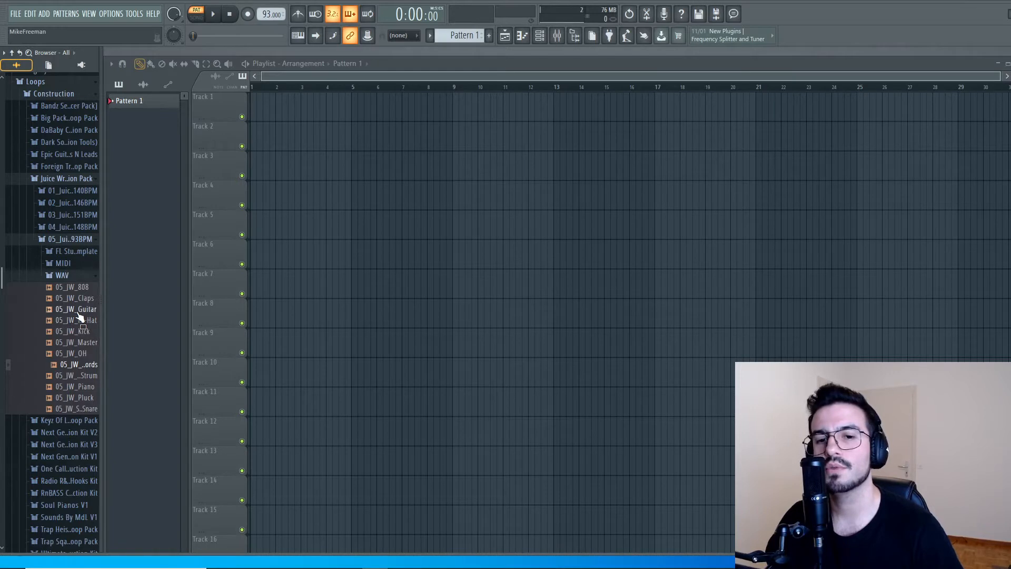
pyautogui.moveTo(78, 311); pyautogui.dragTo(252, 103)
pyautogui.rightClick(280, 106)
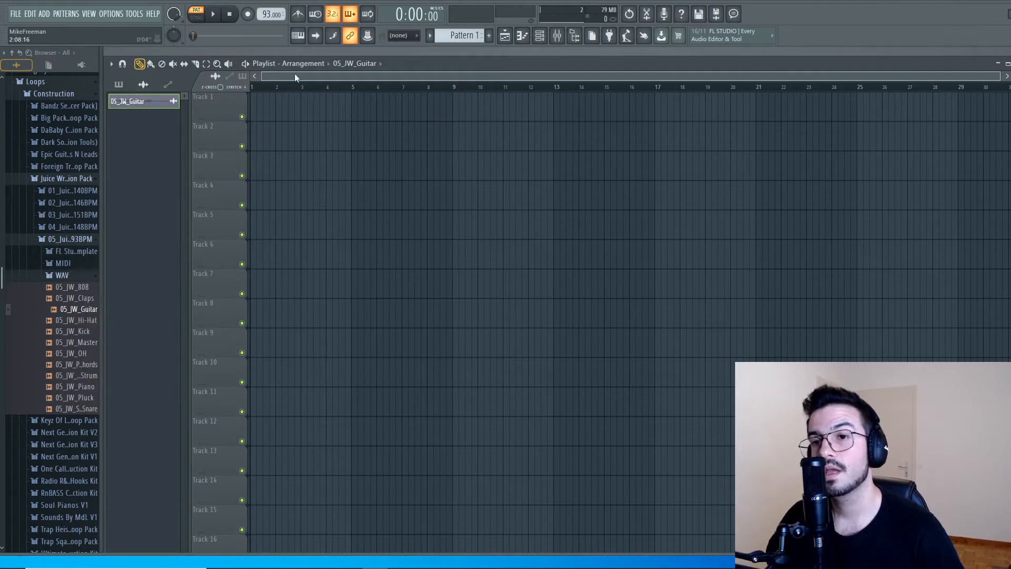
pyautogui.moveTo(81, 311); pyautogui.dragTo(394, 140)
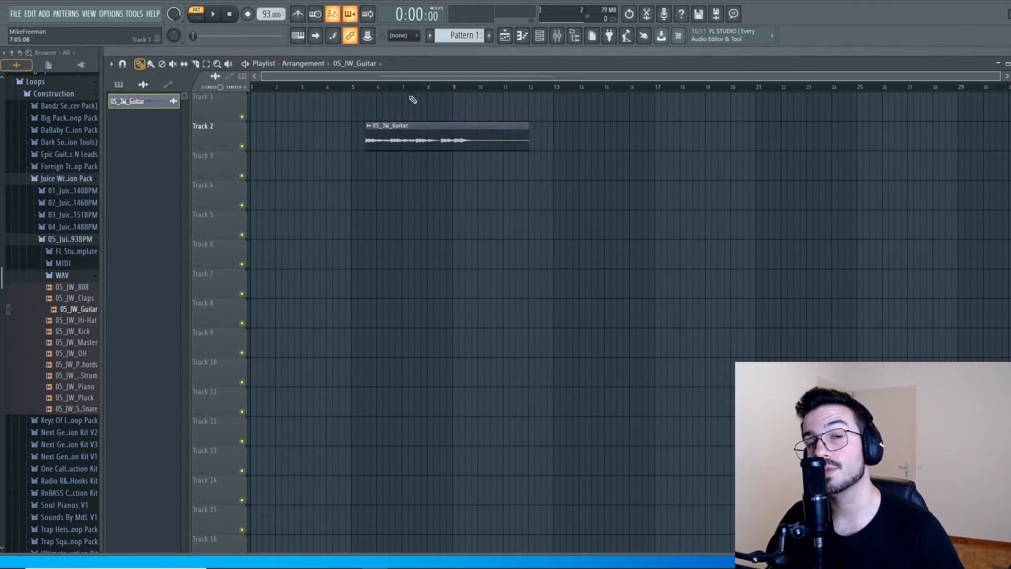
pyautogui.moveTo(448, 115); pyautogui.dragTo(458, 202)
pyautogui.rightClick(457, 149)
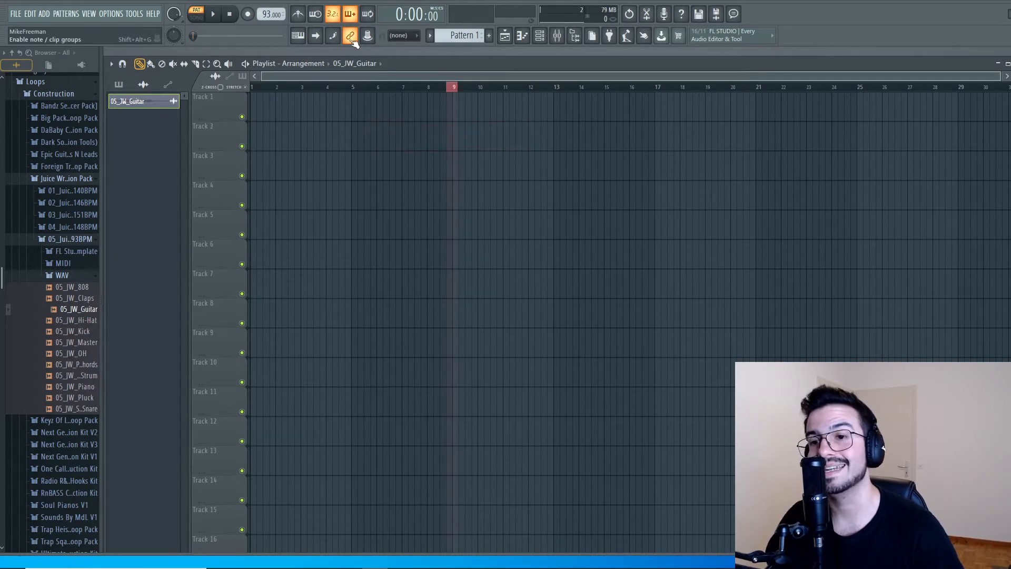
# Set the global snap to Line and place the 05_JW_Guitar loop on Track 1 at bar 1.
pyautogui.click(406, 89)
pyautogui.click(414, 36)
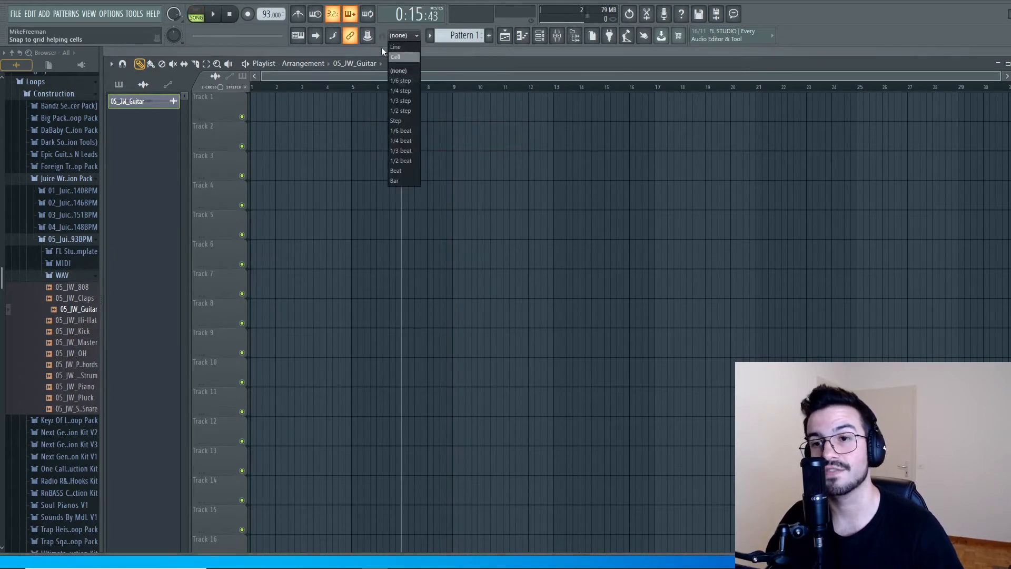
pyautogui.click(399, 50)
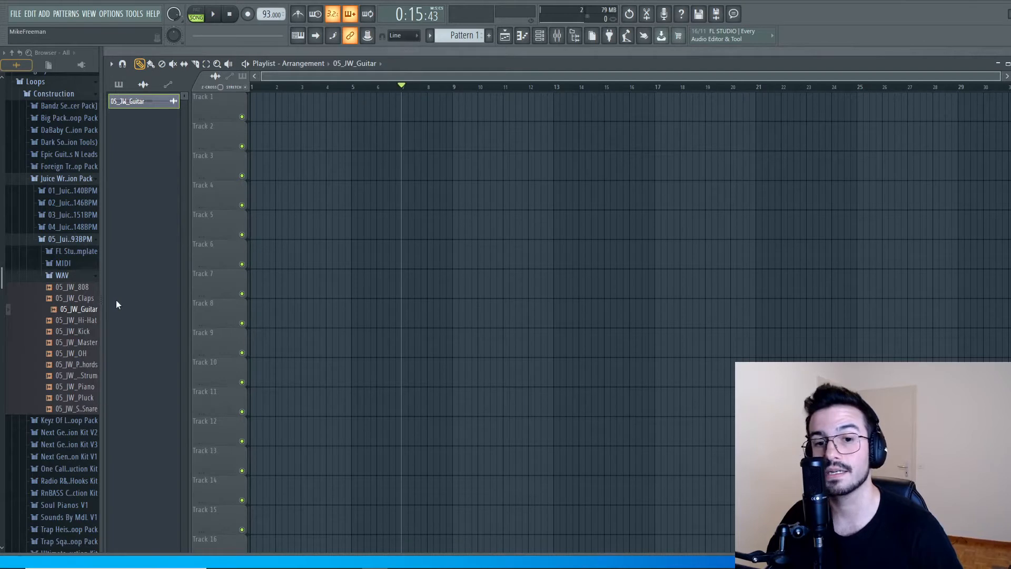
pyautogui.moveTo(79, 311); pyautogui.dragTo(251, 106)
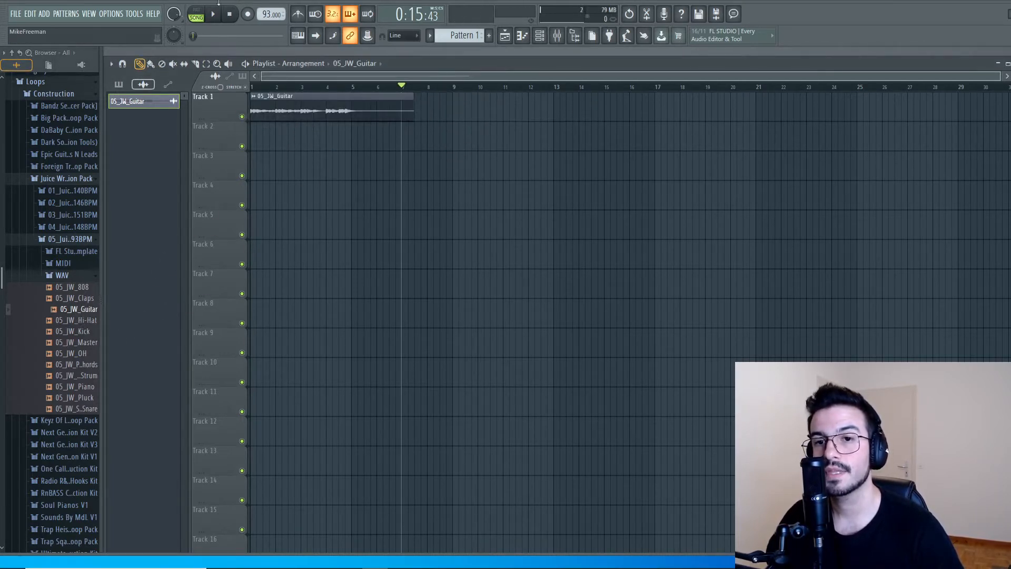
# Play the guitar loop in song mode with the metronome on to check its timing.
pyautogui.click(200, 14)
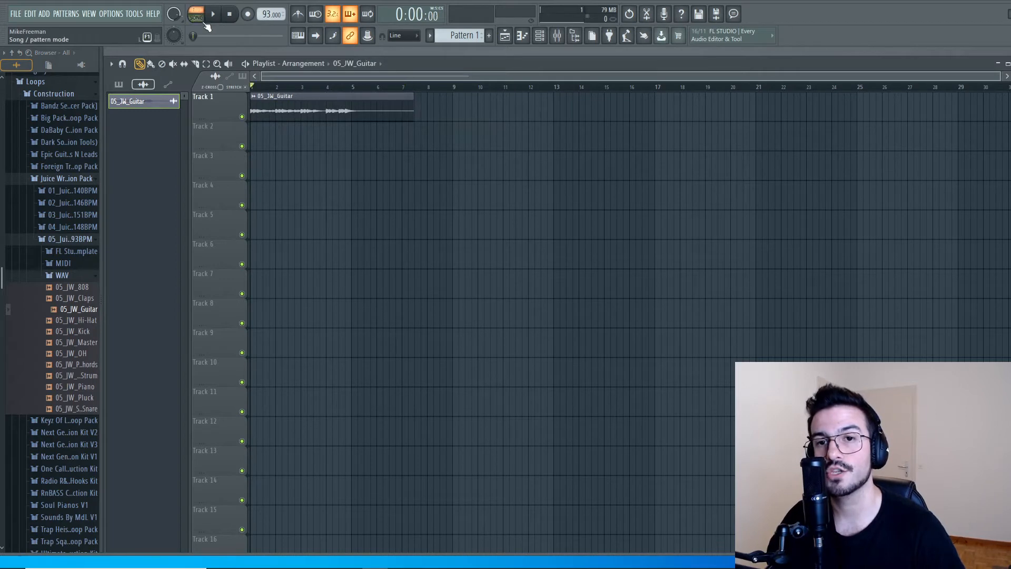
pyautogui.click(202, 14)
pyautogui.click(213, 14)
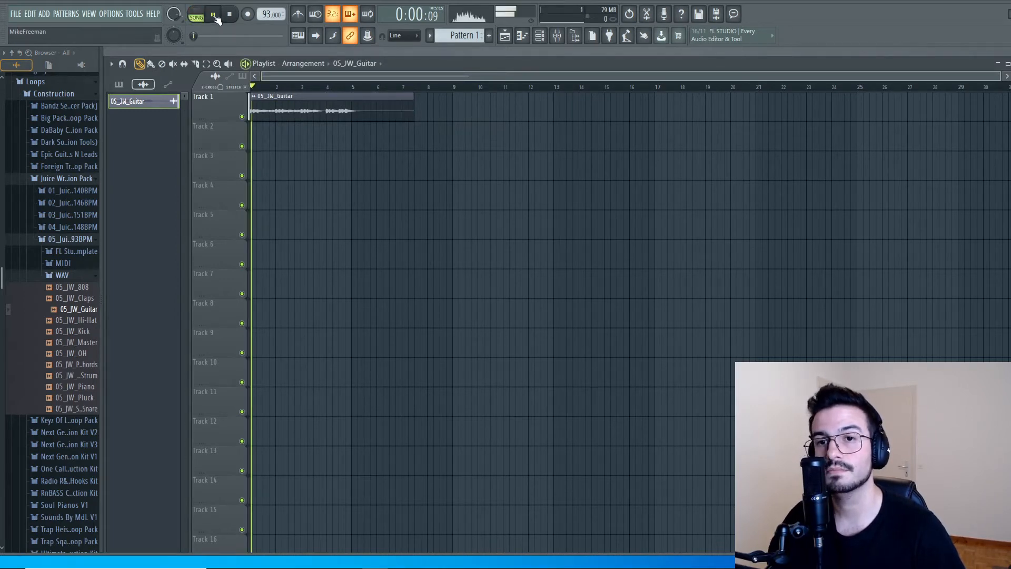
pyautogui.click(298, 16)
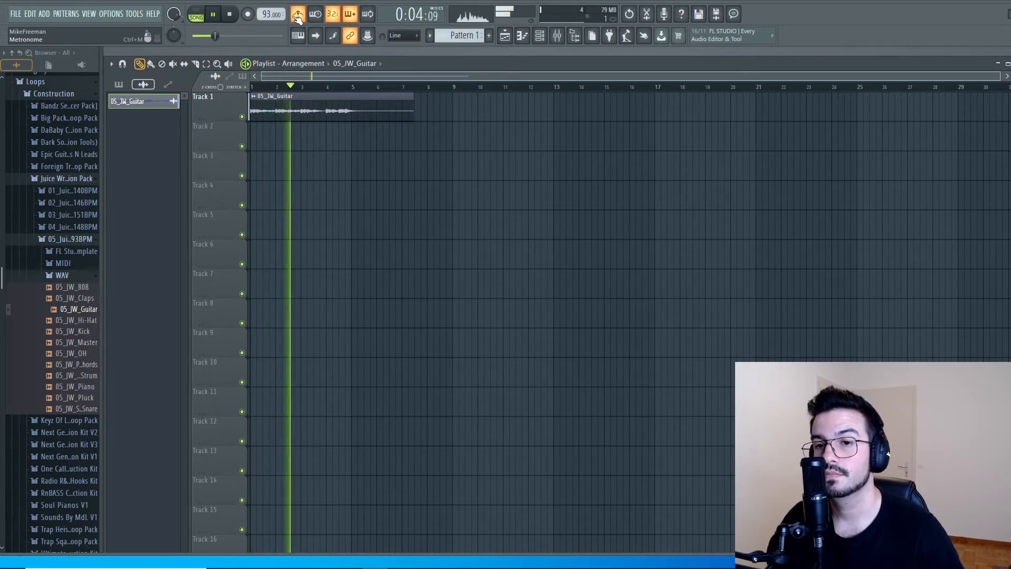
pyautogui.click(232, 13)
# Slice the guitar clip at bar 5, delete the tail, and duplicate the trimmed clip to bar 5 on Track 1.
pyautogui.press('c')
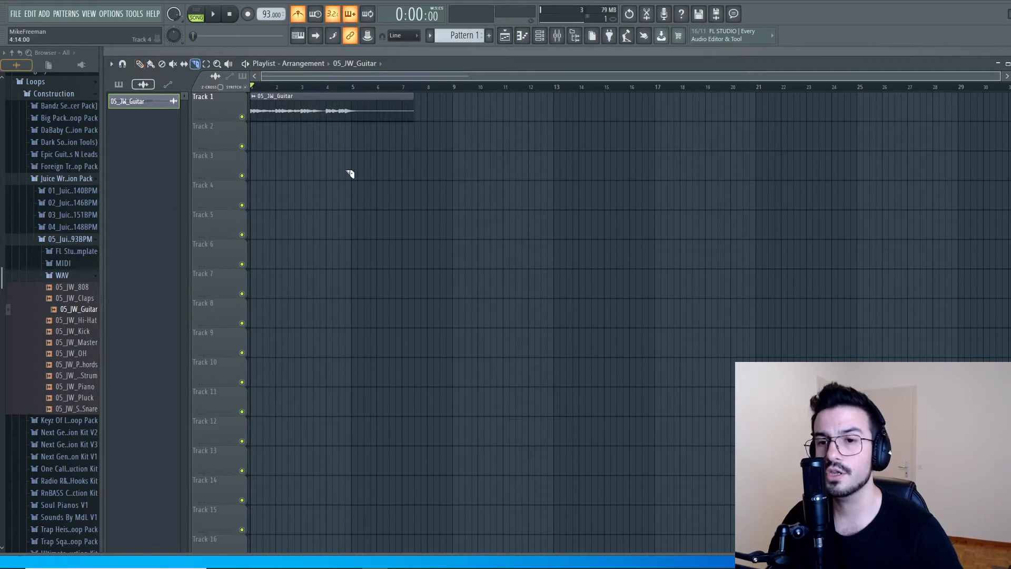
pyautogui.moveTo(356, 105); pyautogui.dragTo(360, 136)
pyautogui.rightClick(389, 115)
pyautogui.moveTo(301, 107); pyautogui.dragTo(400, 110)
pyautogui.press('space')
pyautogui.press('space')
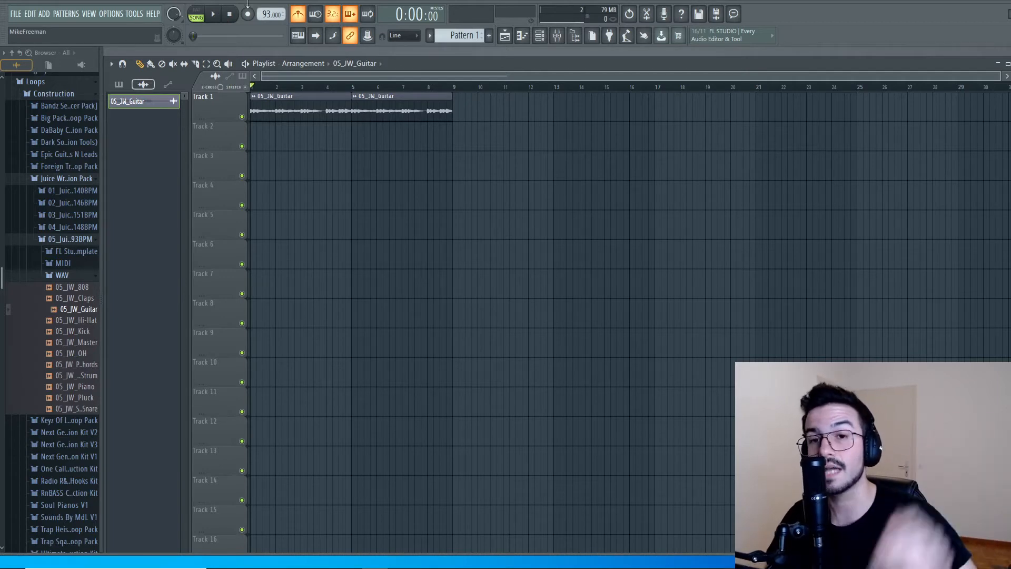
# Play the song and preview the piano loops, including Piano Chords, against the guitar.
pyautogui.click(220, 13)
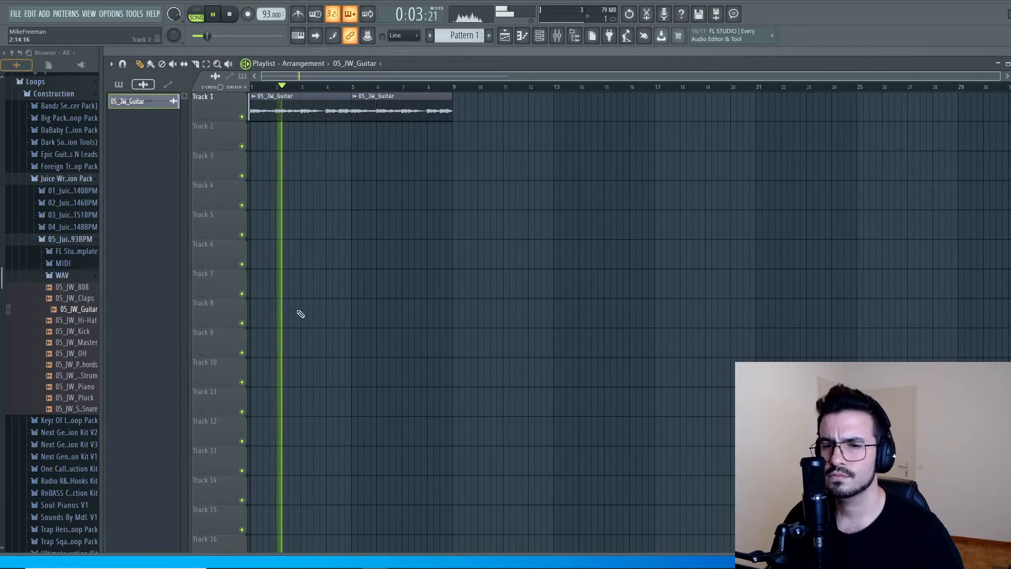
pyautogui.click(87, 376)
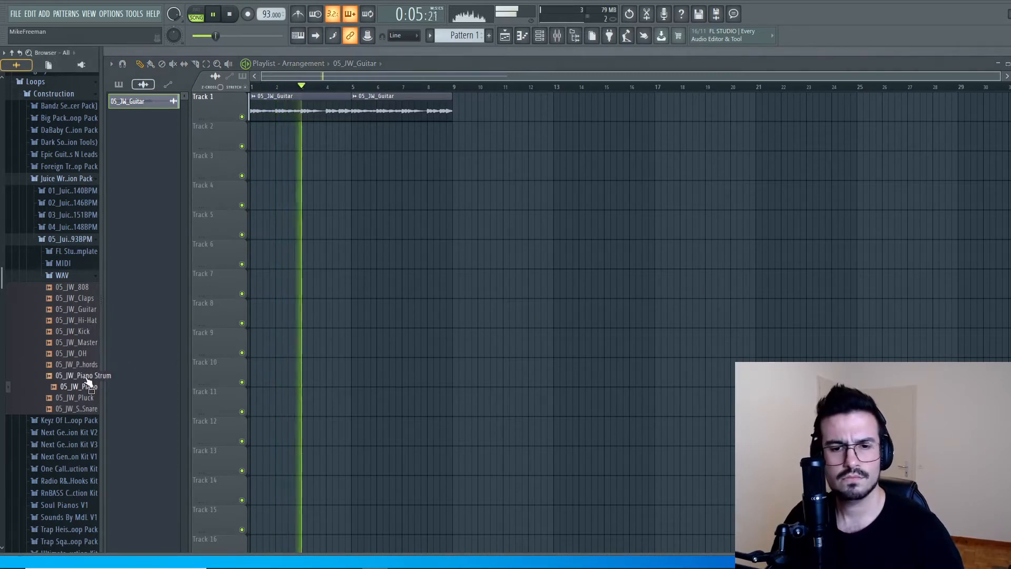
pyautogui.click(85, 367)
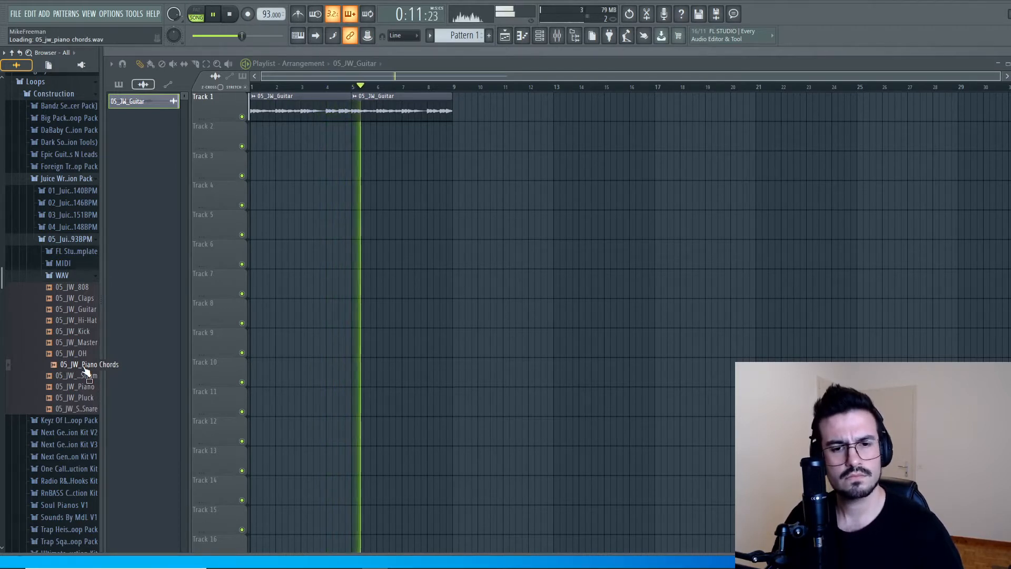
pyautogui.press('space')
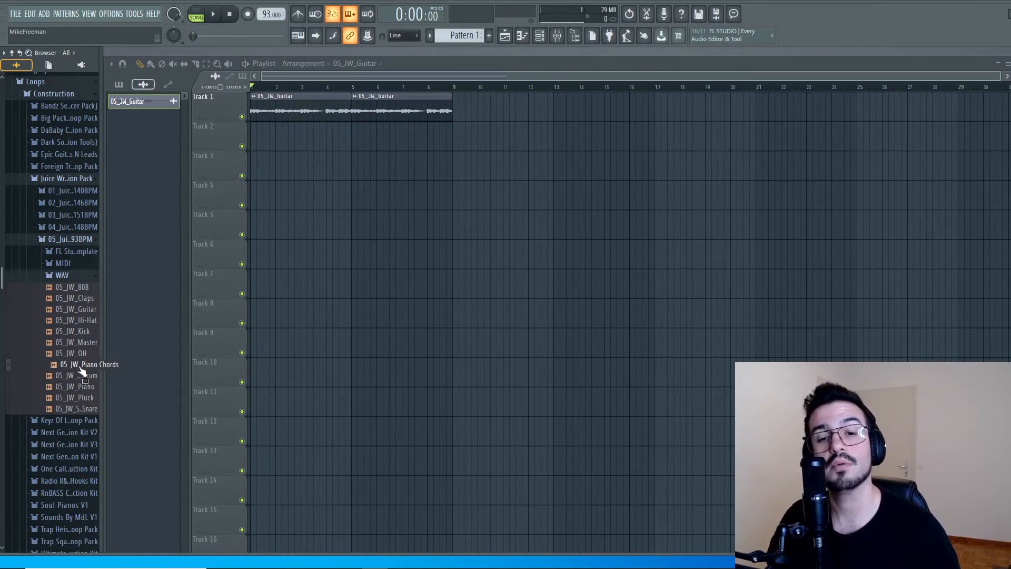
# Place the 05_JW_Piano Chords loop on Track 2 at bar 5 and cut off its tail from bar 9.
pyautogui.moveTo(80, 368); pyautogui.dragTo(353, 137)
pyautogui.moveTo(456, 158); pyautogui.dragTo(457, 161)
pyautogui.press('p')
pyautogui.rightClick(498, 142)
# Play from just before bar 5 and duplicate the second guitar clip and the piano chords clip to bar 9.
pyautogui.press('space')
pyautogui.click(340, 88)
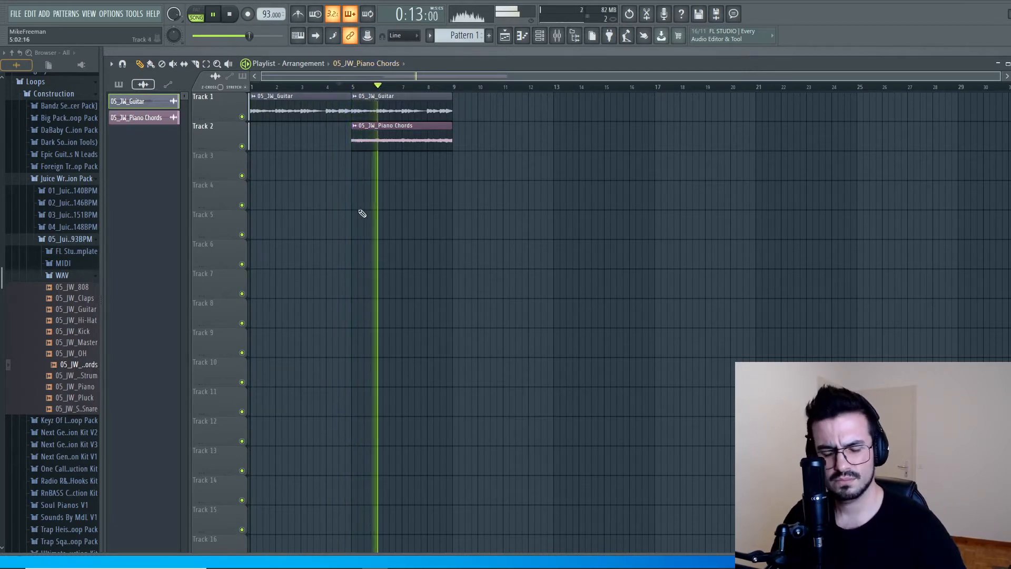
pyautogui.moveTo(395, 207); pyautogui.dragTo(425, 96)
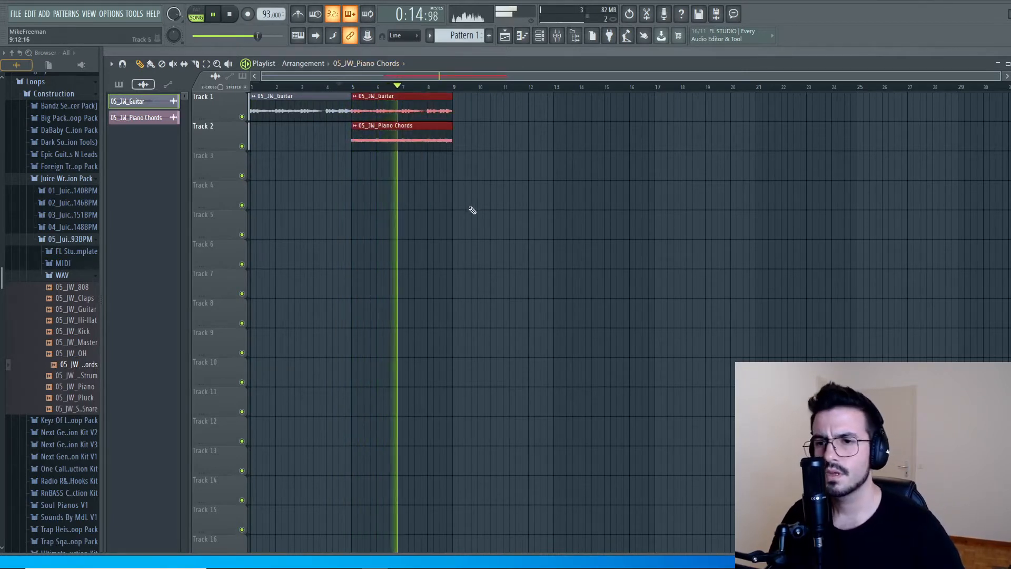
pyautogui.hotkey('ctrl', 'b')
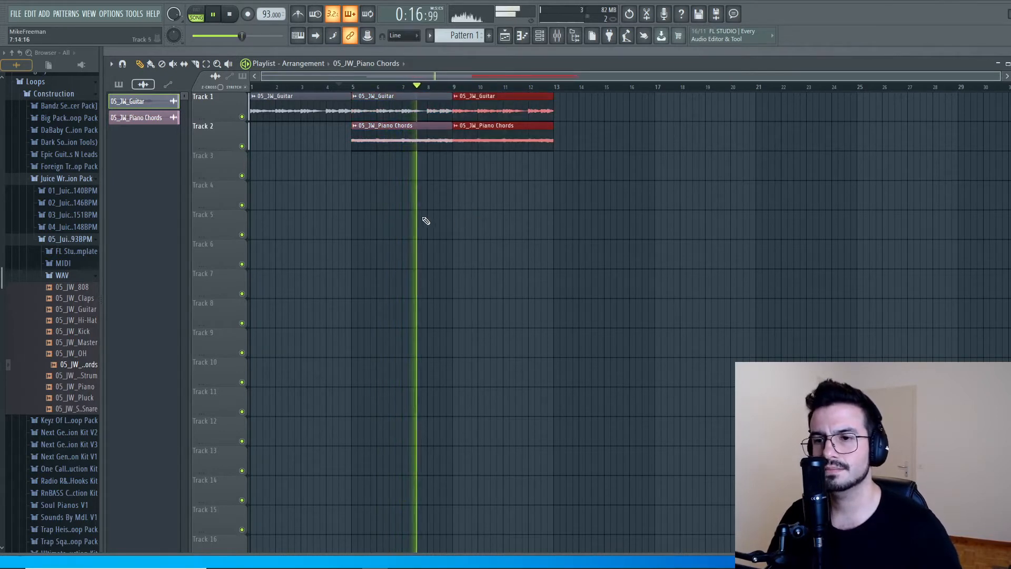
# Place the 05_JW_Piano Strum loop on Track 3 at bar 9 and cut off its tail from bar 13.
pyautogui.moveTo(79, 375); pyautogui.dragTo(453, 158)
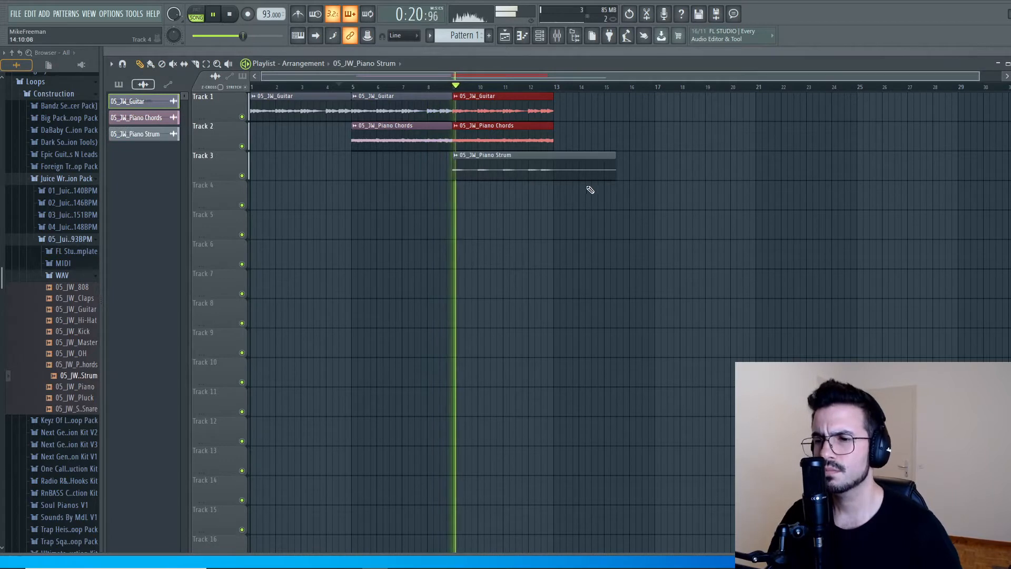
pyautogui.press('c')
pyautogui.moveTo(557, 157); pyautogui.dragTo(556, 185)
pyautogui.press('p')
pyautogui.rightClick(604, 166)
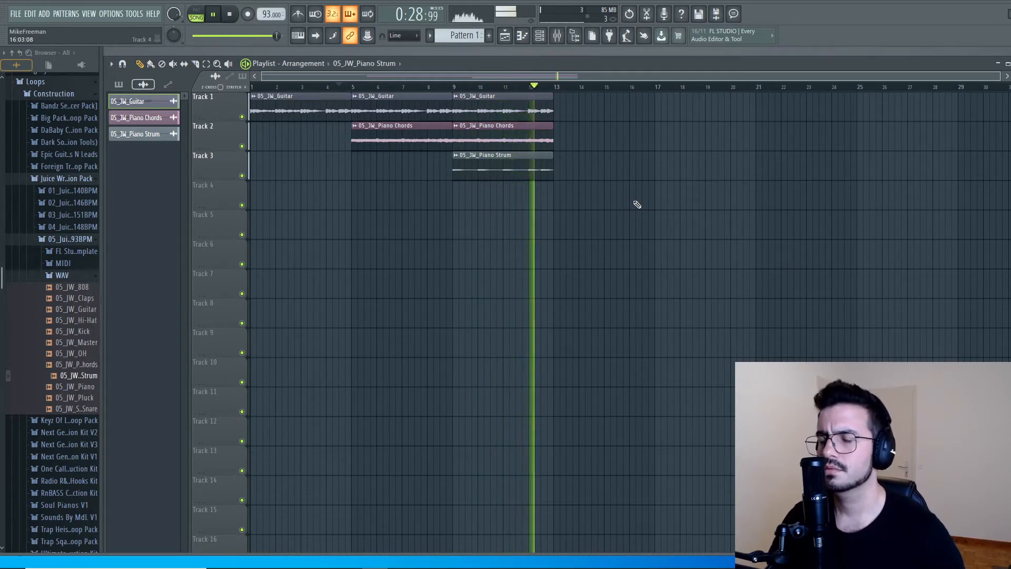
pyautogui.press('space')
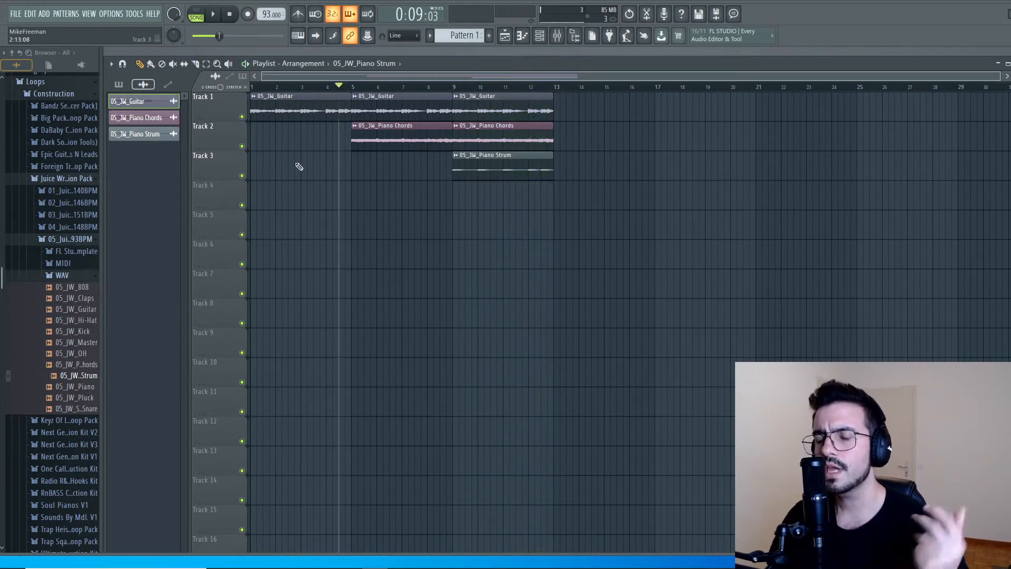
# Play the arrangement from the start to review how the guitar and piano chords layers build up.
pyautogui.click(231, 15)
pyautogui.click(541, 86)
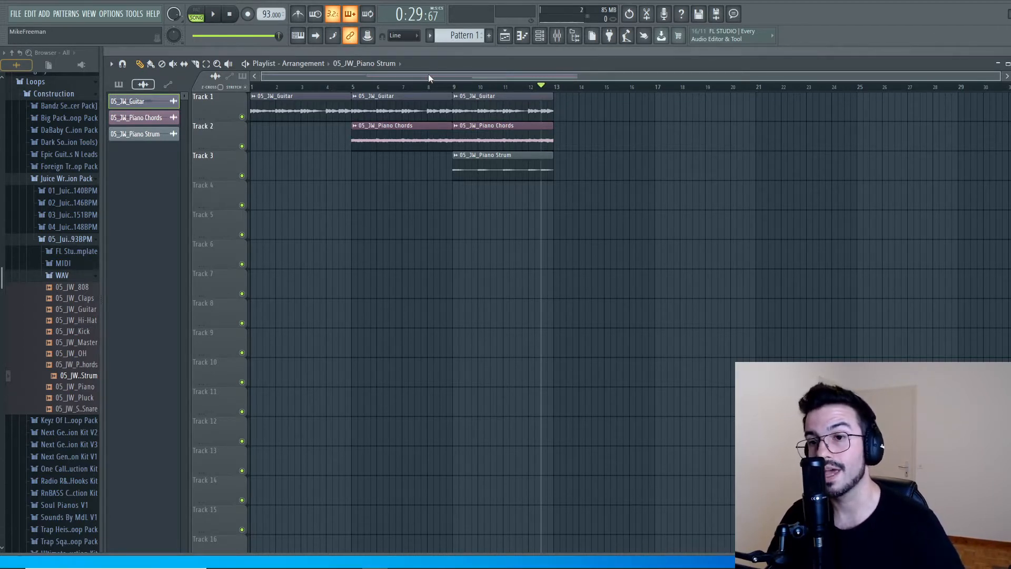
pyautogui.click(229, 14)
pyautogui.click(214, 14)
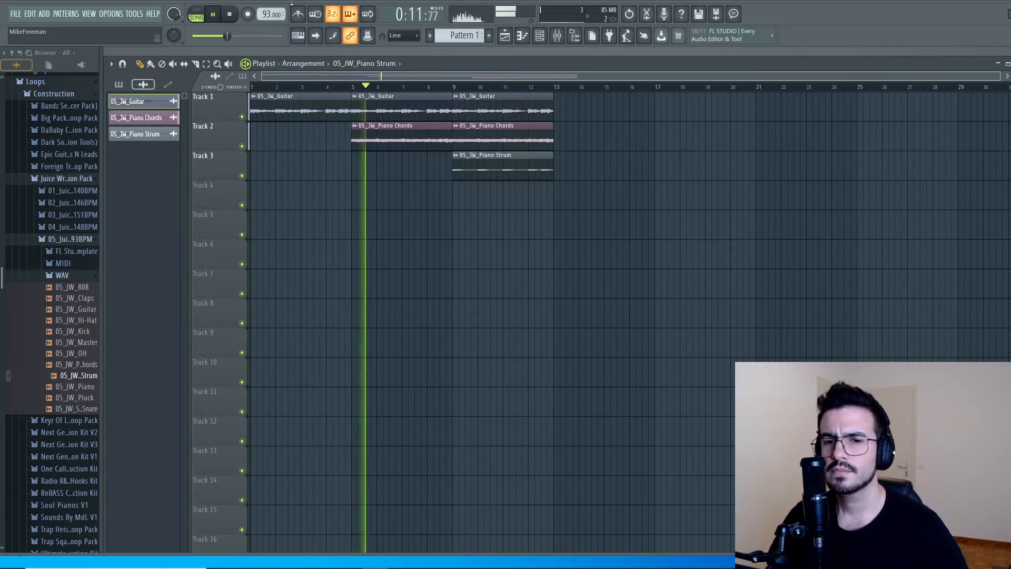
pyautogui.click(230, 14)
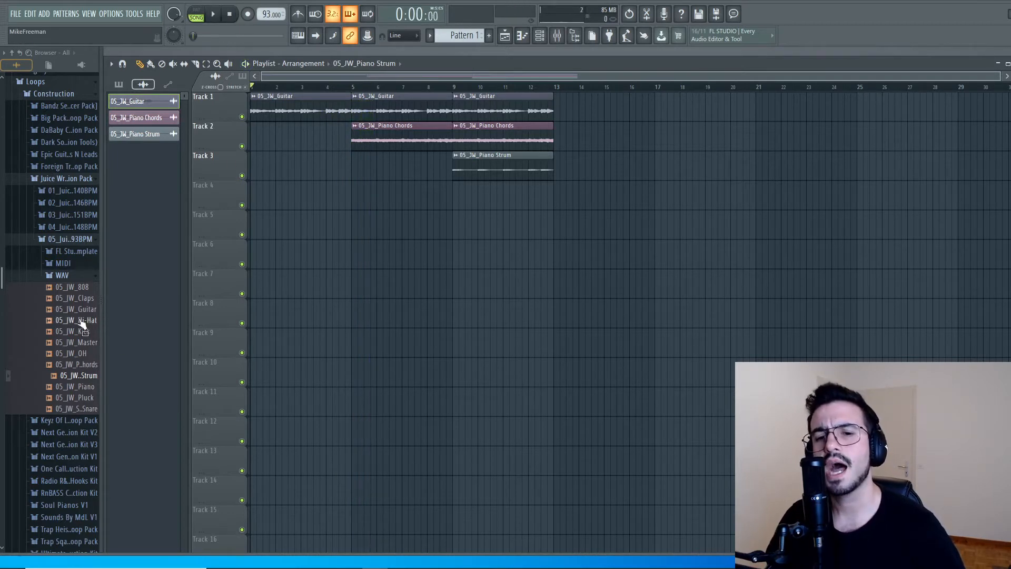
# Try the 05_JW_Hi-Hat loop on Track 4 at bar 5 together with the melody loops.
pyautogui.moveTo(82, 323); pyautogui.dragTo(355, 201)
pyautogui.click(339, 85)
pyautogui.press('space')
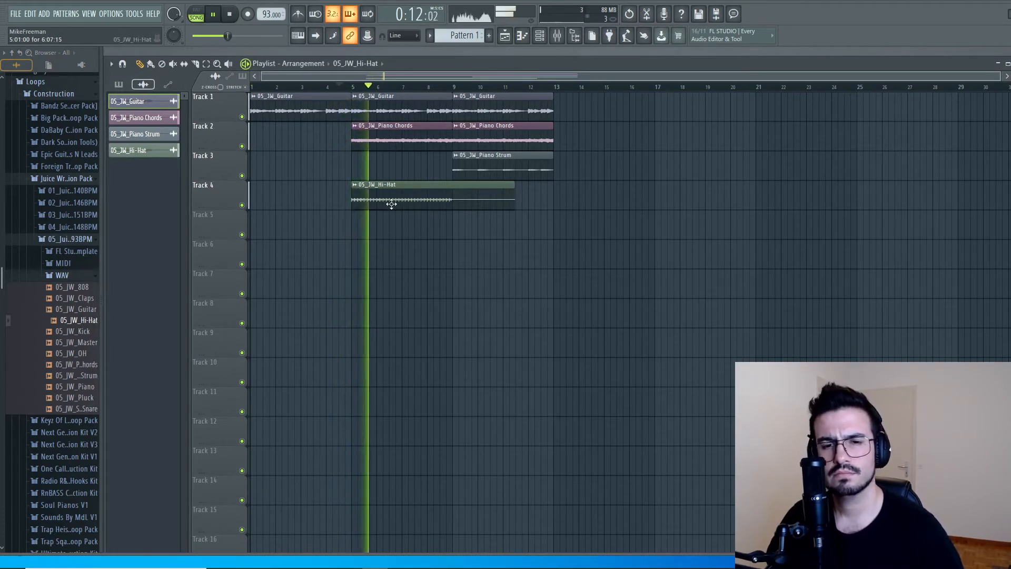
pyautogui.press('space')
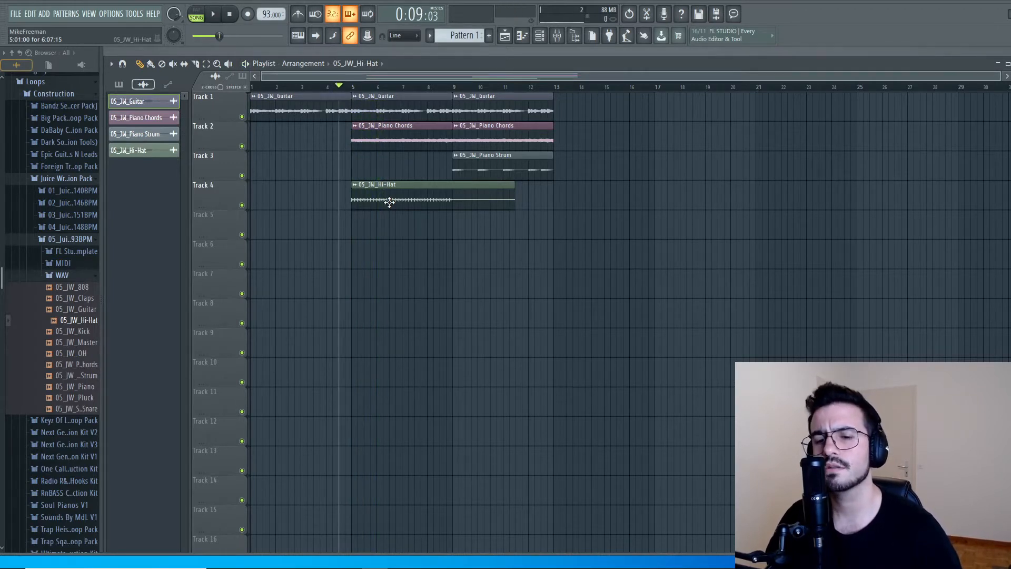
pyautogui.rightClick(389, 201)
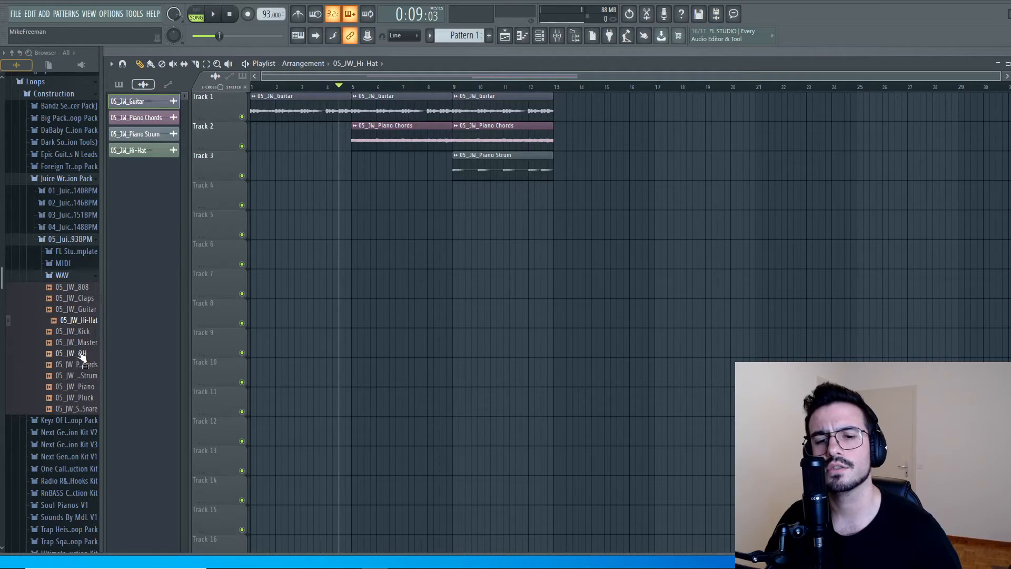
# Audition the 05_JW_Hi-Hat, 05_JW_OH and 05_JW_Side Snare loops from the pack's WAV folder, and return the playhead to the start.
pyautogui.click(81, 323)
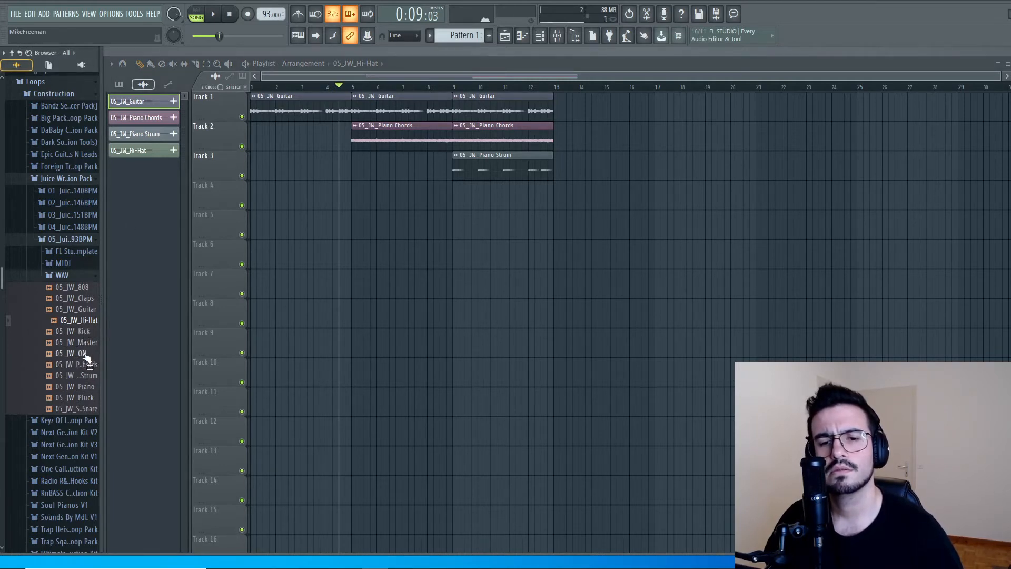
pyautogui.click(85, 354)
pyautogui.click(86, 411)
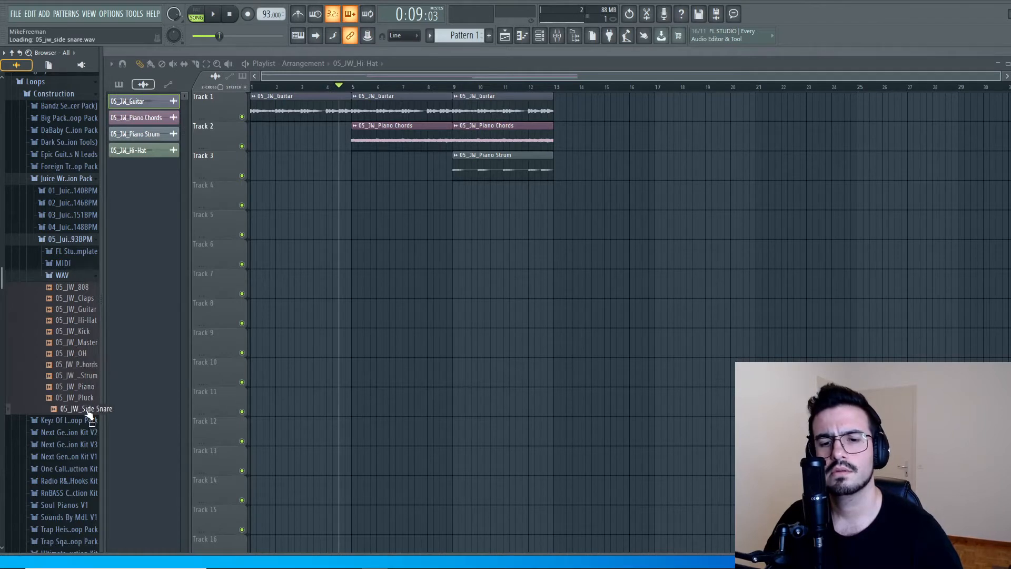
pyautogui.click(231, 14)
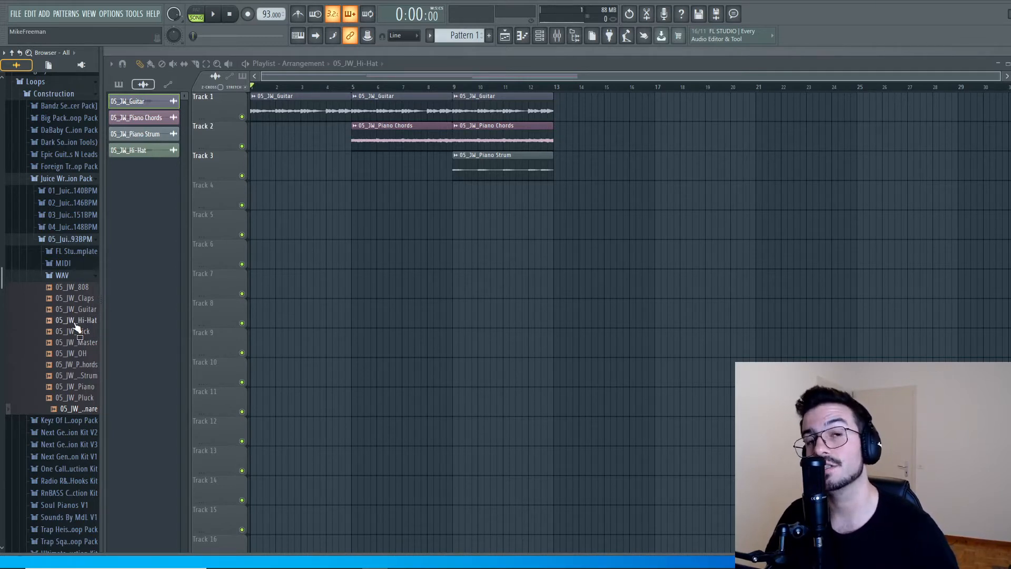
# Place the 05_JW_Hi-Hat loop on Track 4 at bar 5 and lower its channel volume to about 65%.
pyautogui.moveTo(76, 328); pyautogui.dragTo(353, 216)
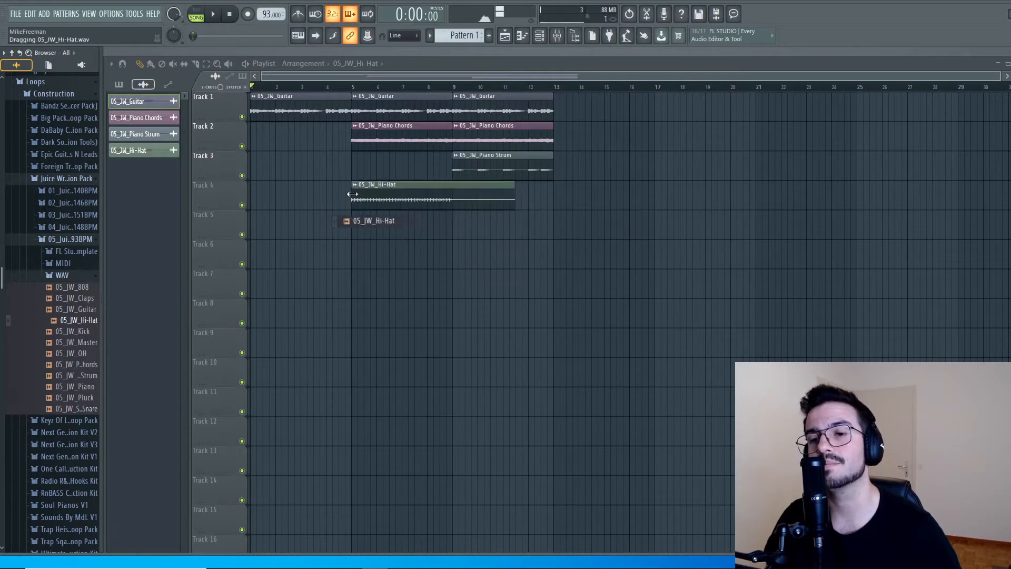
pyautogui.click(542, 36)
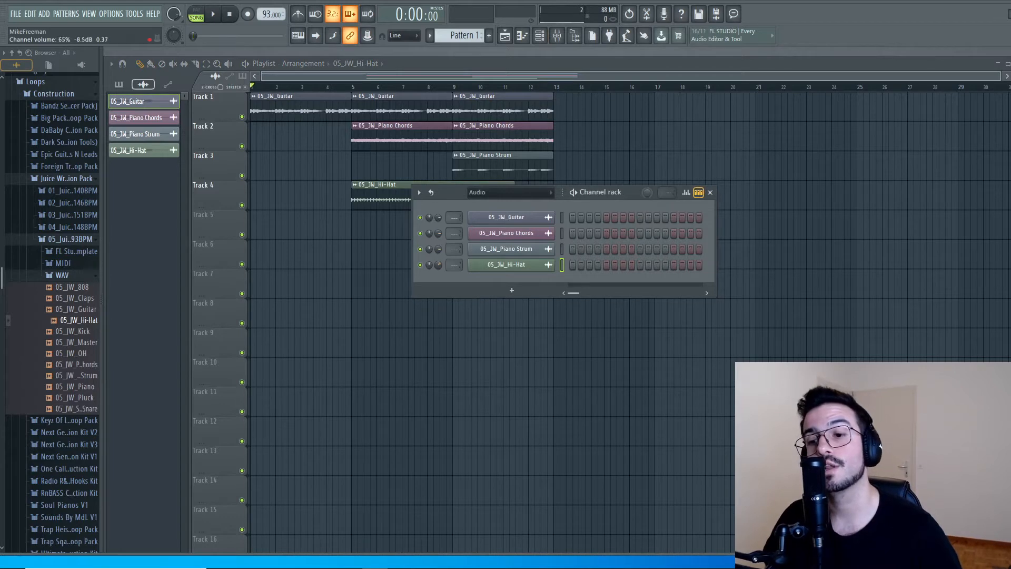
pyautogui.press('space')
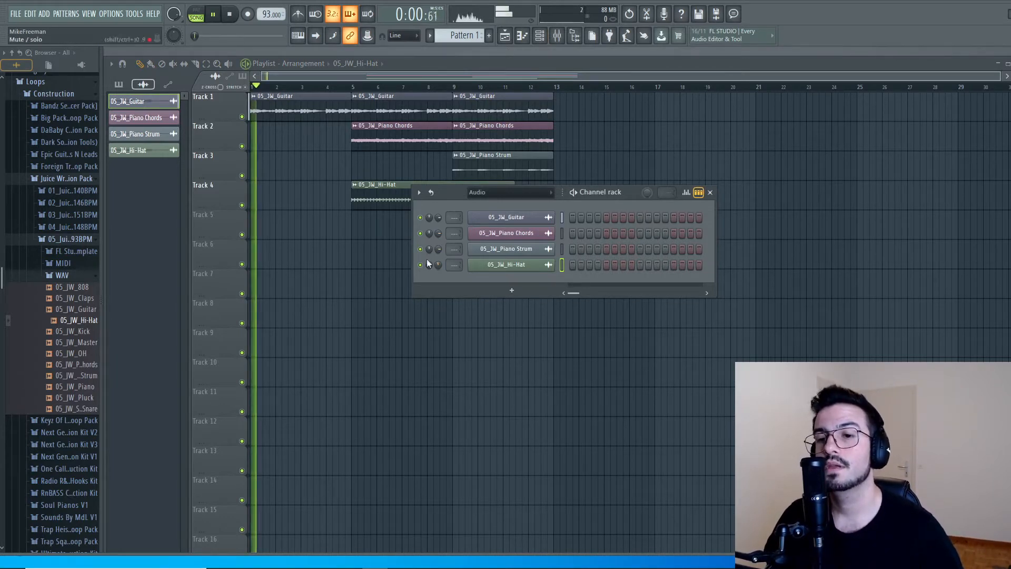
pyautogui.moveTo(438, 265); pyautogui.dragTo(439, 267)
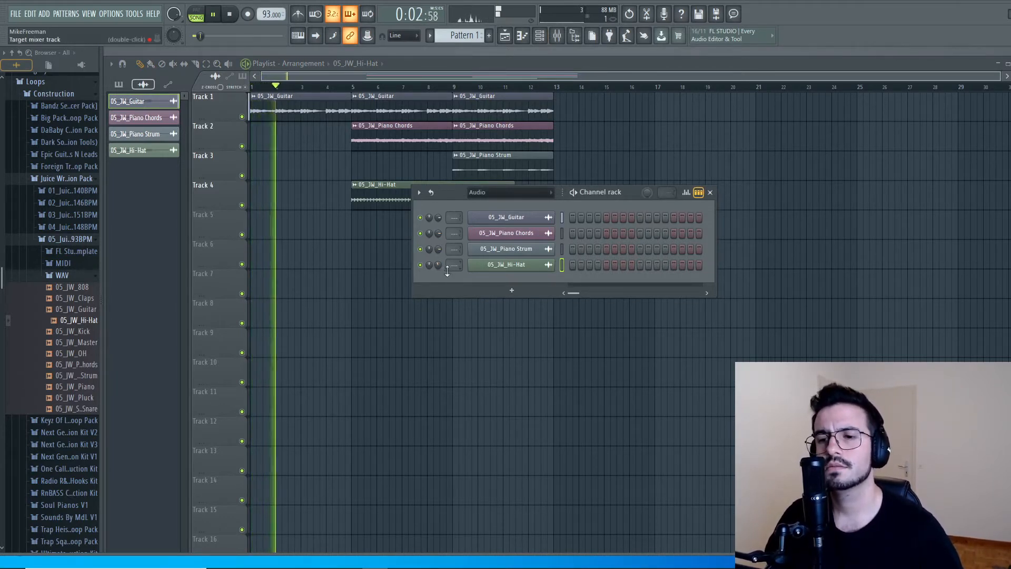
pyautogui.press('space')
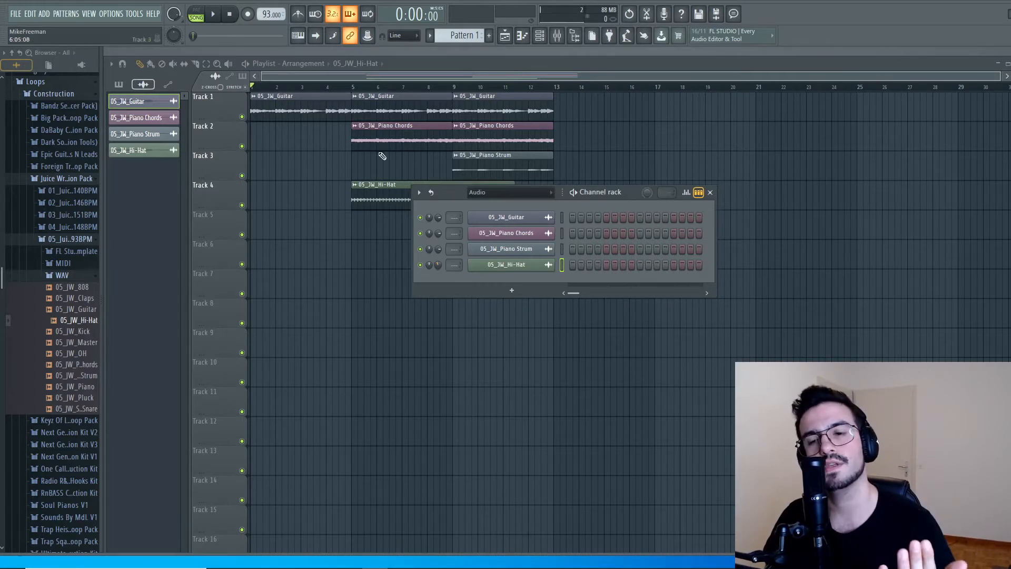
# Play from just before bar 5 to hear the hi-hat with the guitar and piano chords.
pyautogui.click(342, 87)
pyautogui.press('space')
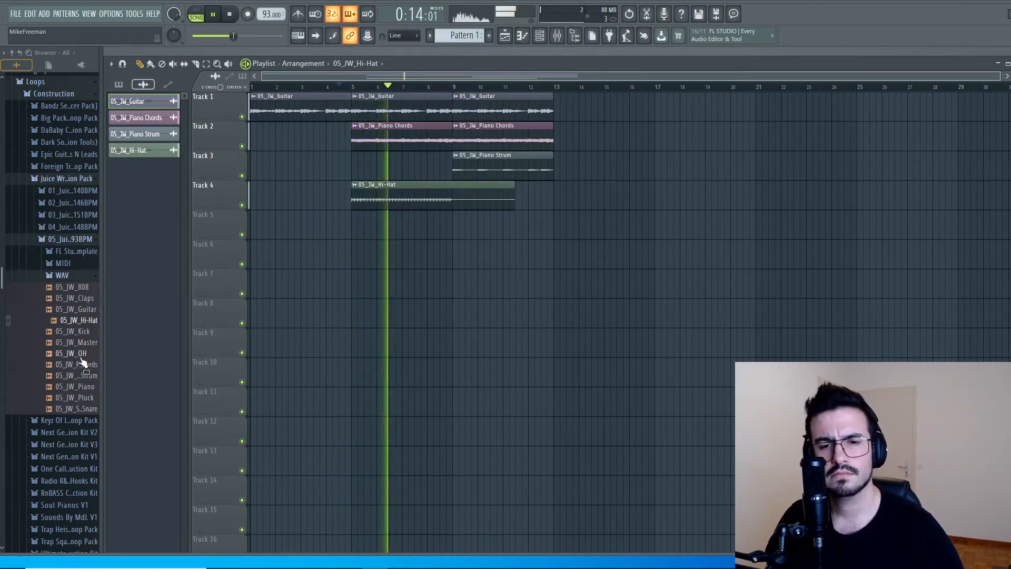
pyautogui.press('space')
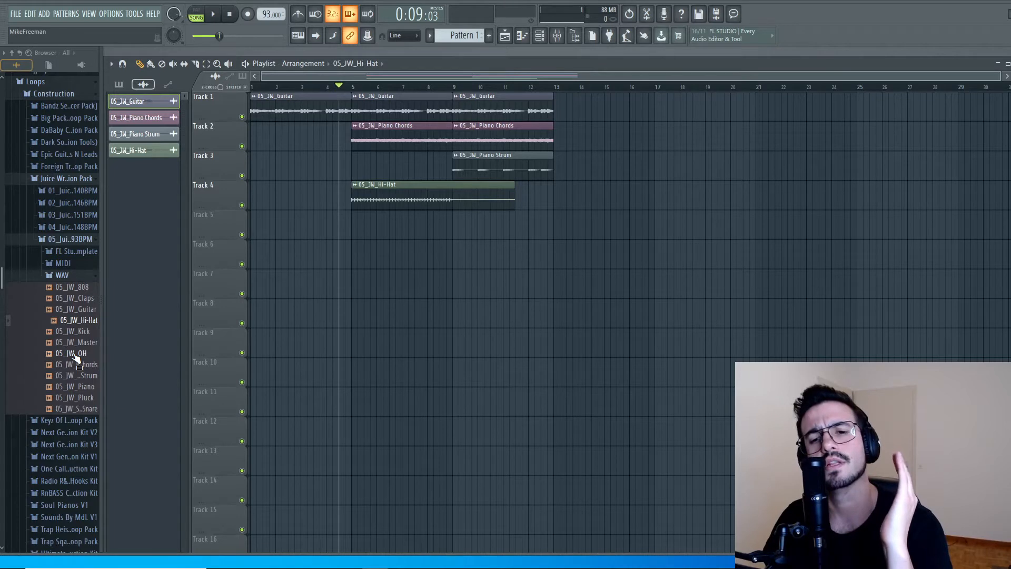
# Try the 05_JW_OH loop on Track 5 at bar 5 together with the hi-hat.
pyautogui.moveTo(75, 355); pyautogui.dragTo(353, 227)
pyautogui.press('space')
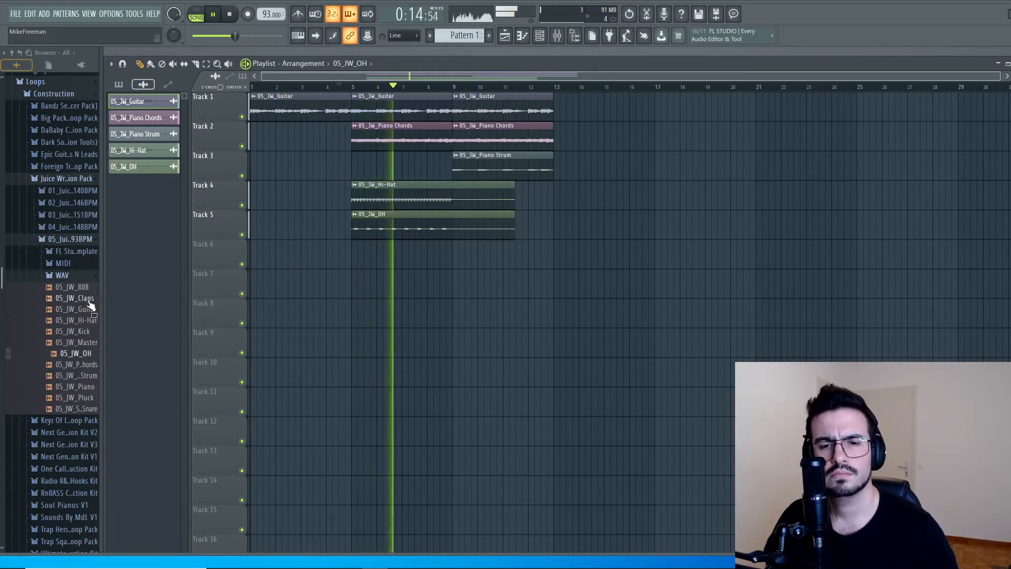
pyautogui.press('space')
# Add the 05_JW_Claps loop at bar 5 and put it on Track 5 in place of the OH clip.
pyautogui.moveTo(82, 303); pyautogui.dragTo(355, 255)
pyautogui.press('space')
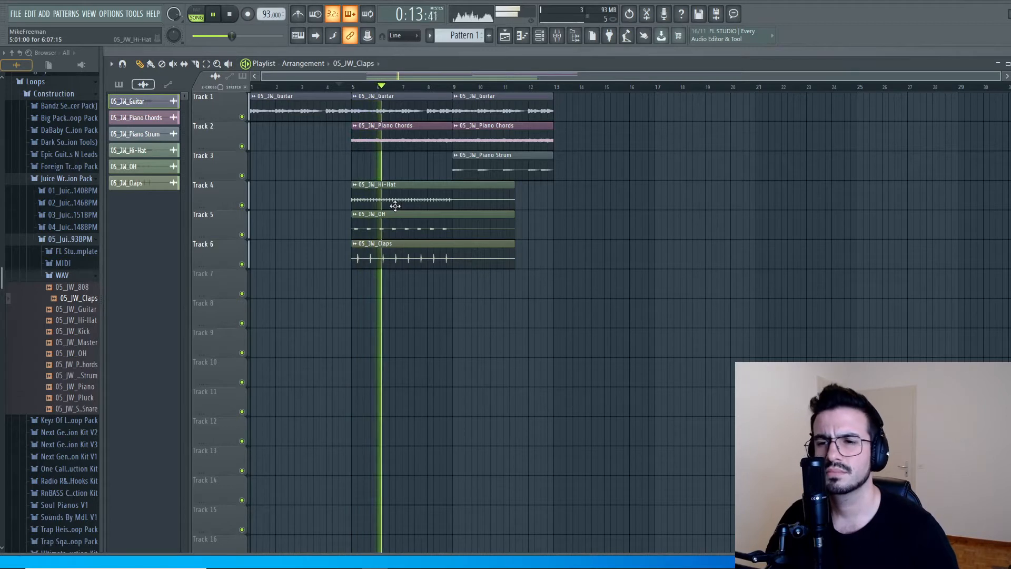
pyautogui.rightClick(396, 227)
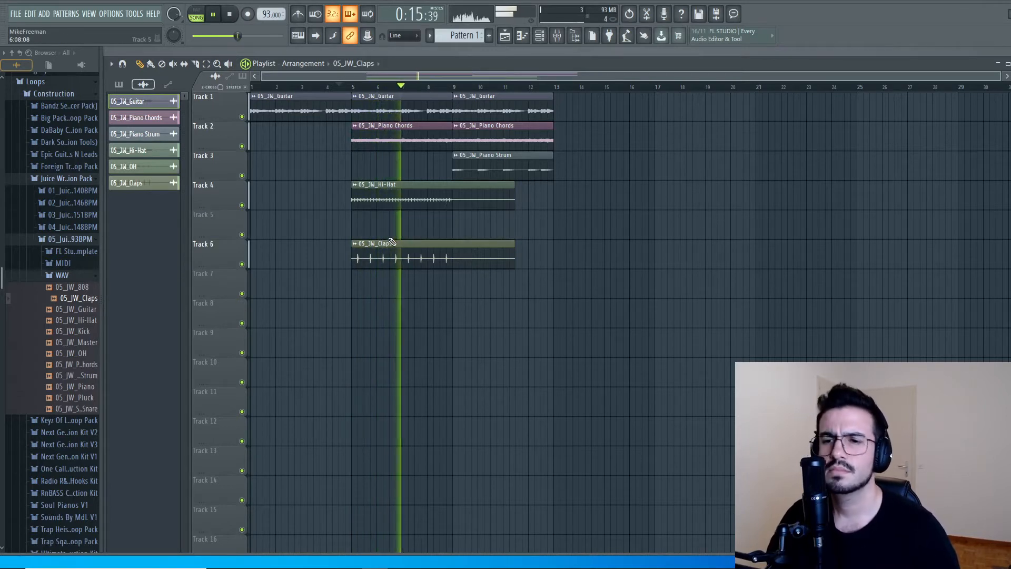
pyautogui.moveTo(392, 242); pyautogui.dragTo(389, 214)
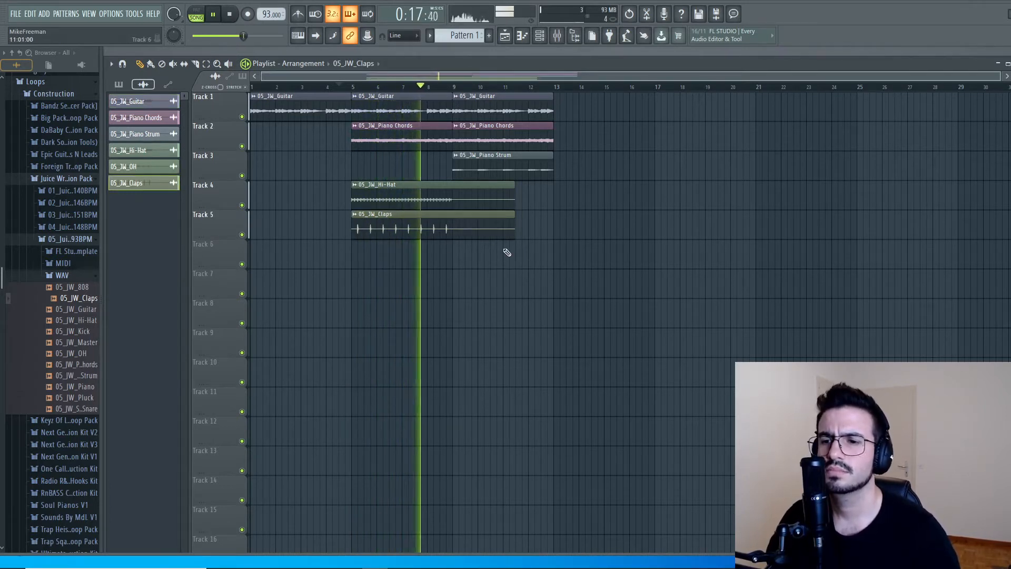
# Slice the hi-hat and claps clips at bar 9 and delete their tails.
pyautogui.press('c')
pyautogui.moveTo(455, 205); pyautogui.dragTo(454, 248)
pyautogui.press('p')
pyautogui.rightClick(492, 201)
pyautogui.rightClick(497, 223)
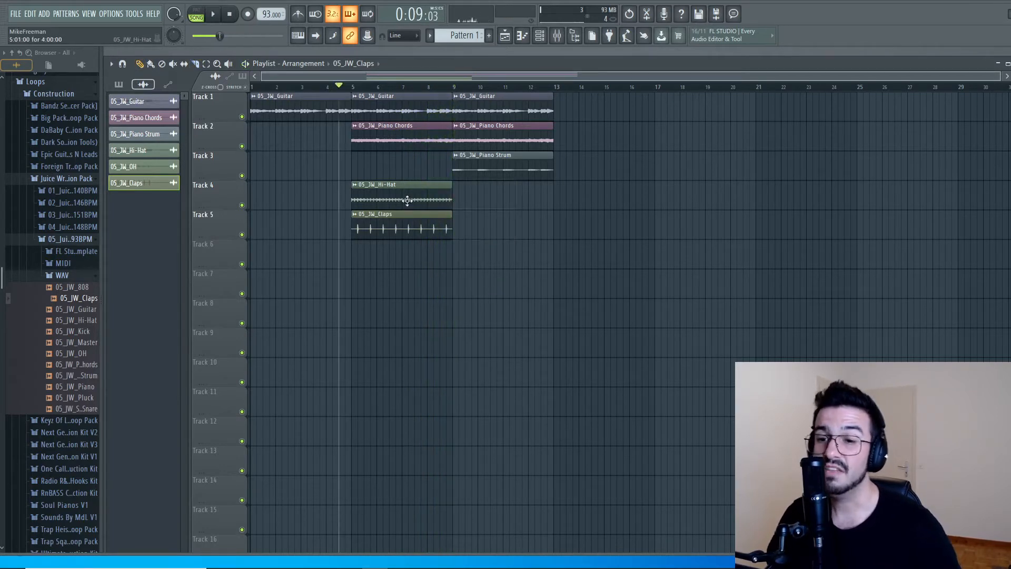
# Replace the hi-hat clip on Track 4 with the claps clip and duplicate the claps to bar 9.
pyautogui.rightClick(401, 199)
pyautogui.moveTo(387, 219); pyautogui.dragTo(388, 190)
pyautogui.press('space')
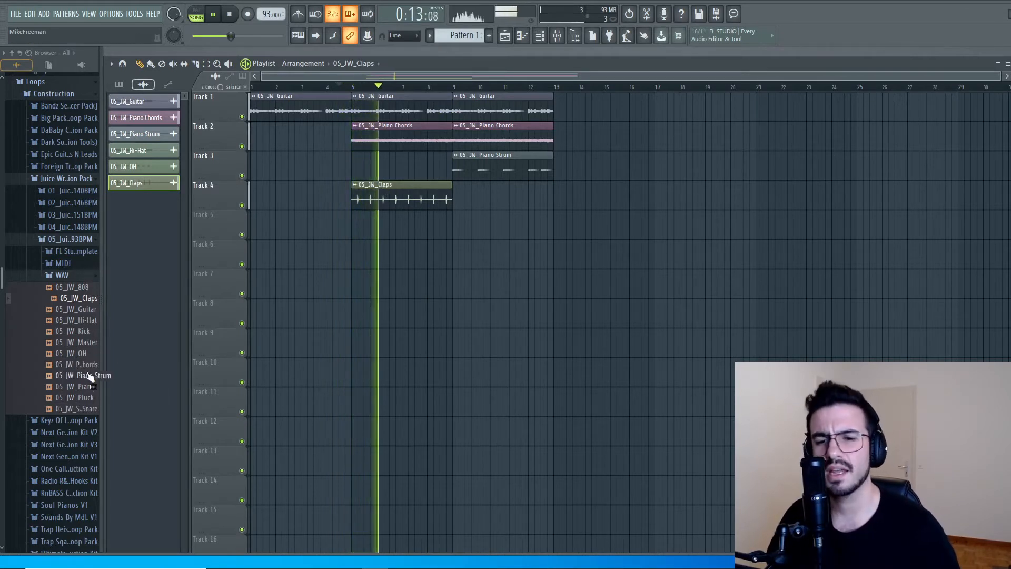
pyautogui.moveTo(402, 197); pyautogui.dragTo(503, 196)
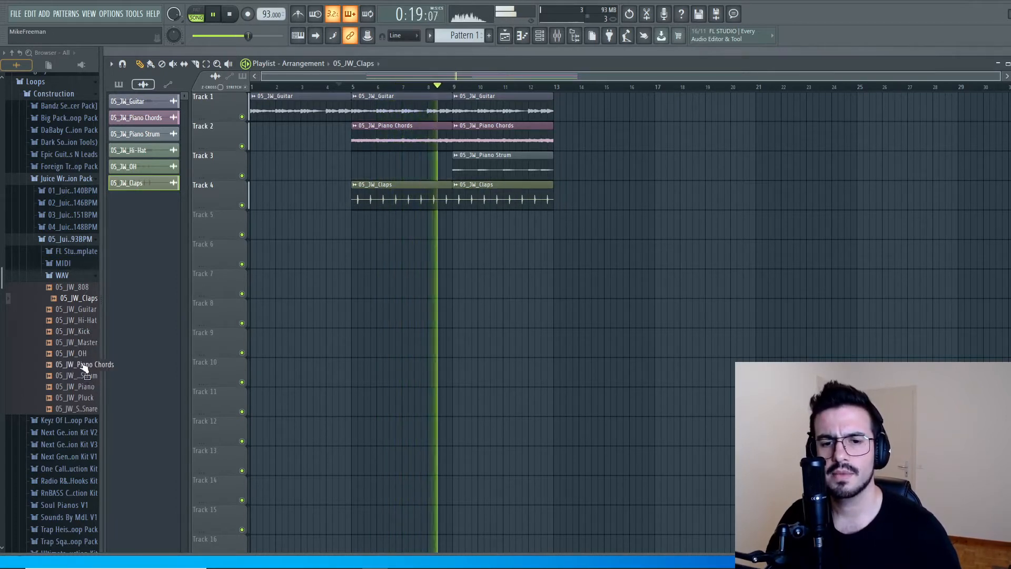
# Place the 05_JW_OH loop on Track 5 at bar 9 and cut off its tail from bar 13.
pyautogui.moveTo(82, 360); pyautogui.dragTo(454, 223)
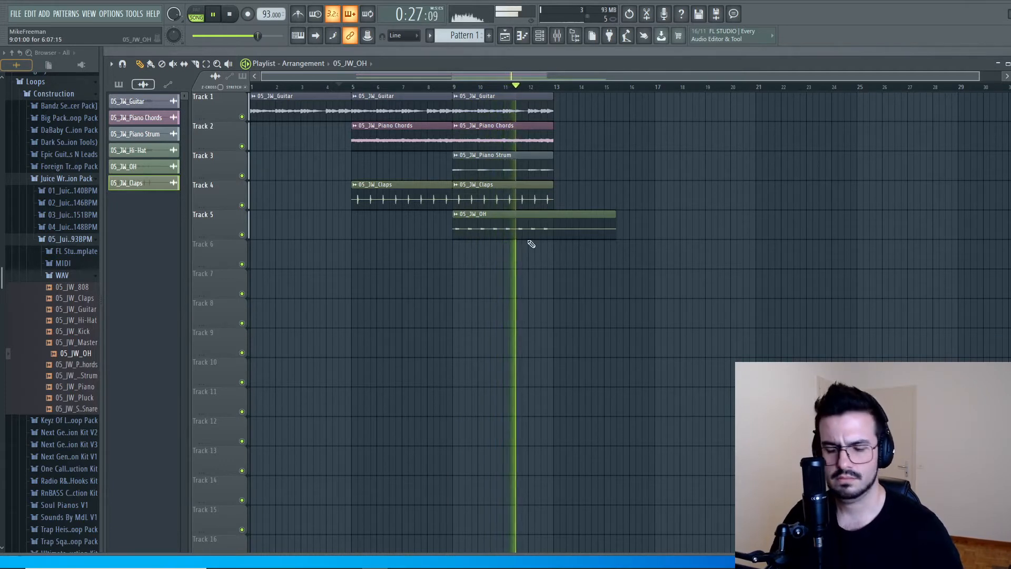
pyautogui.moveTo(554, 216); pyautogui.dragTo(558, 249)
pyautogui.press('p')
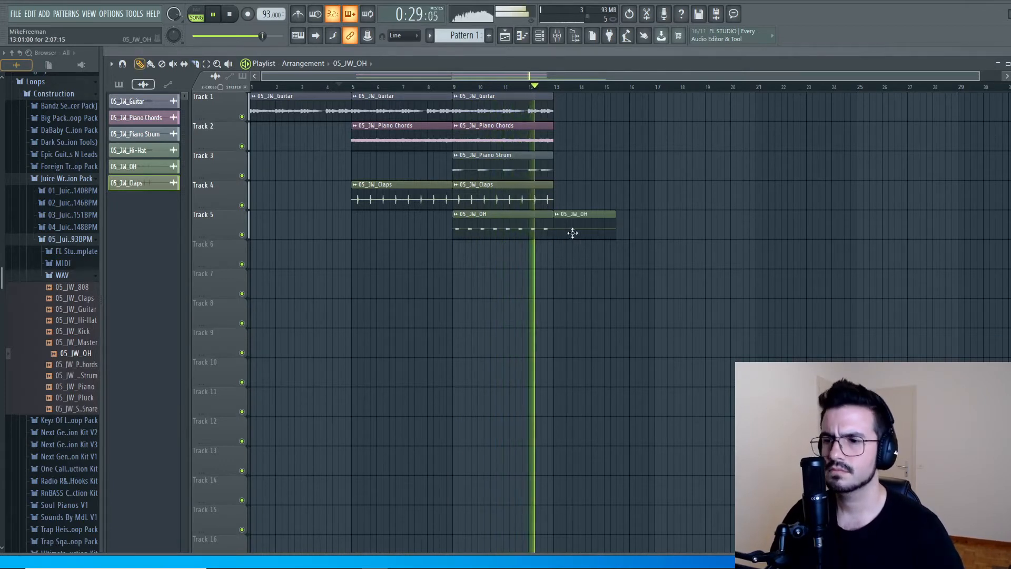
pyautogui.rightClick(573, 233)
pyautogui.press('space')
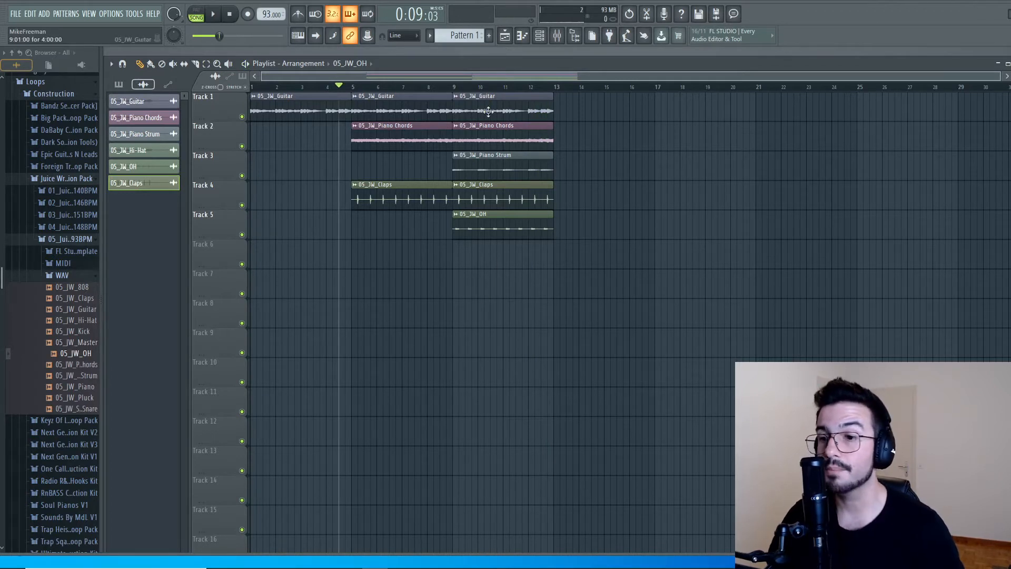
# Duplicate the bar 9 guitar, piano chords, piano strum, claps and OH clips to bar 13.
pyautogui.moveTo(577, 111); pyautogui.dragTo(528, 166)
pyautogui.moveTo(505, 110); pyautogui.dragTo(606, 112)
pyautogui.click(626, 333)
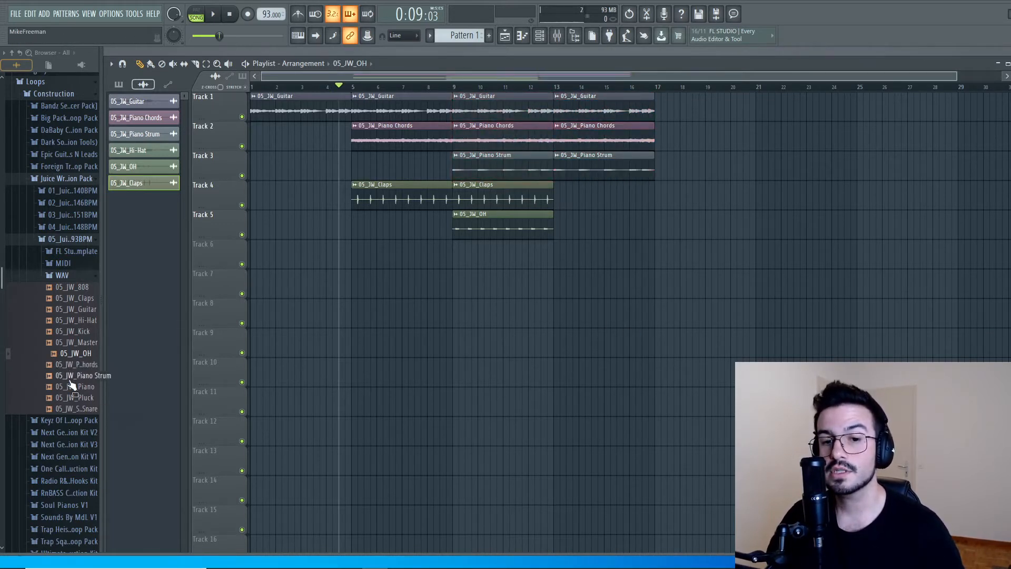
pyautogui.moveTo(590, 195); pyautogui.dragTo(606, 241)
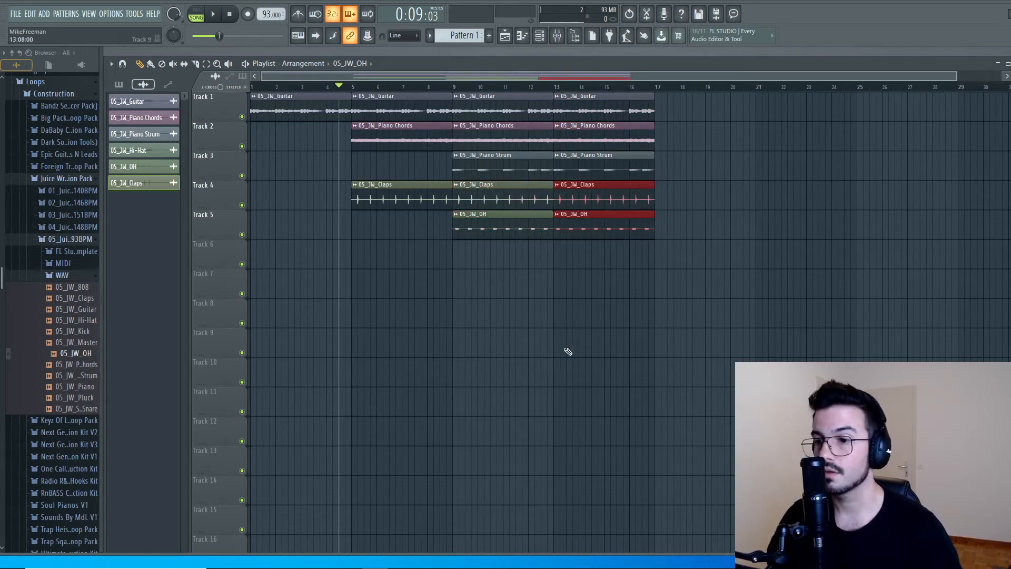
pyautogui.keyDown('ctrl'); pyautogui.click(565, 350); pyautogui.keyUp('ctrl')
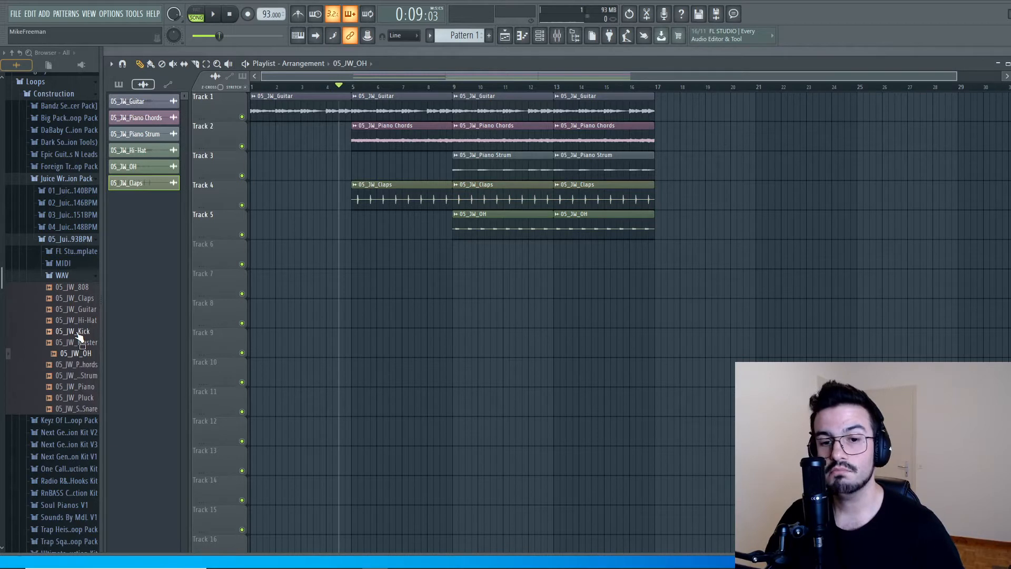
# Move both OH clips down to Track 8 and all three claps clips down to Track 5.
pyautogui.moveTo(718, 267); pyautogui.dragTo(484, 239)
pyautogui.hotkey('shift', 'Down')
pyautogui.hotkey('shift', 'Down')
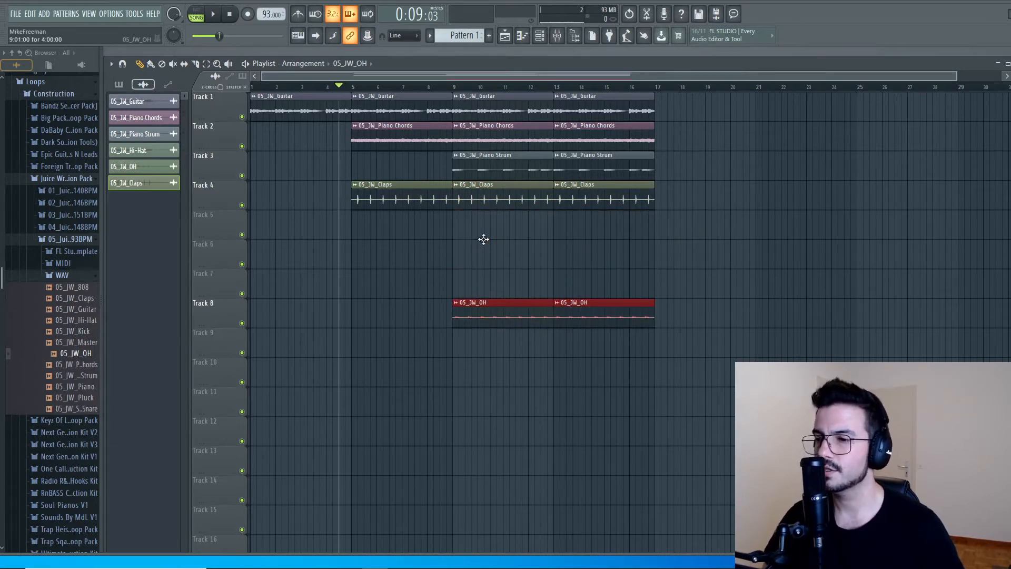
pyautogui.keyDown('ctrl'); pyautogui.click(485, 243); pyautogui.keyUp('ctrl')
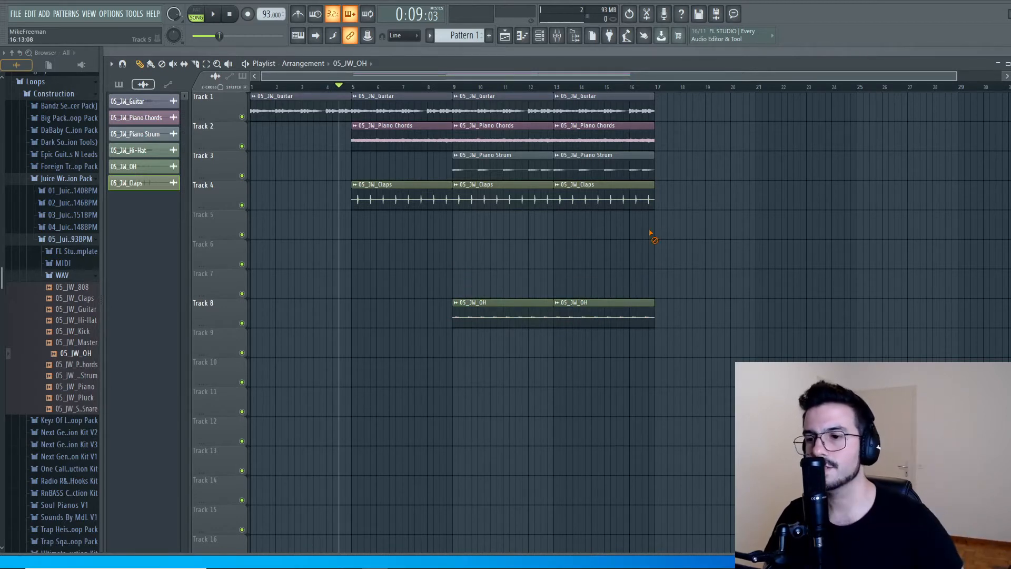
pyautogui.moveTo(716, 210); pyautogui.dragTo(422, 237)
pyautogui.hotkey('shift', 'Down')
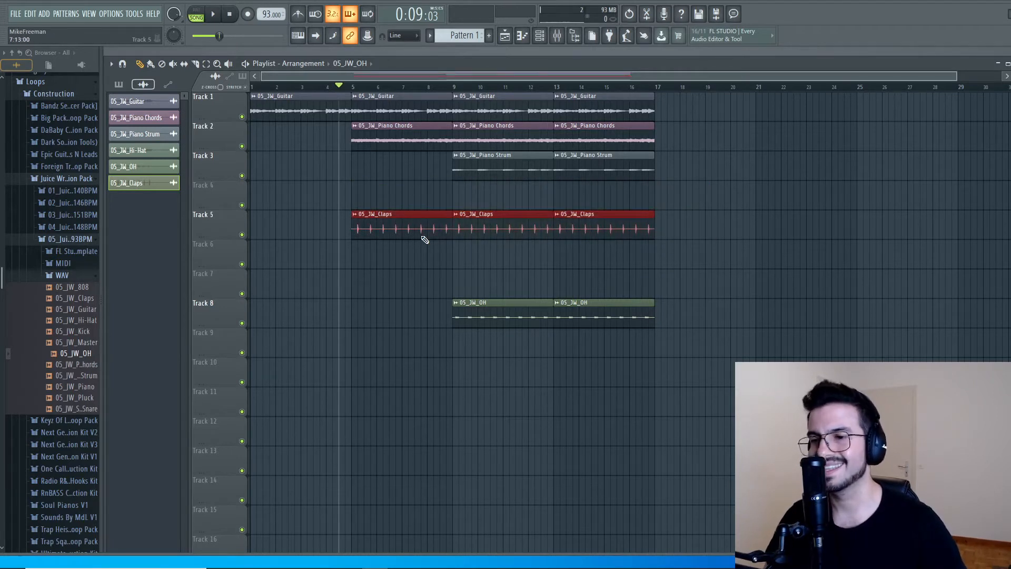
pyautogui.keyDown('ctrl'); pyautogui.click(820, 192); pyautogui.keyUp('ctrl')
# Place the 05_JW_Kick loop on Track 4 and 05_JW_Side Snare on Track 7 at bar 13, both trimmed to end at bar 17.
pyautogui.moveTo(74, 335); pyautogui.dragTo(552, 198)
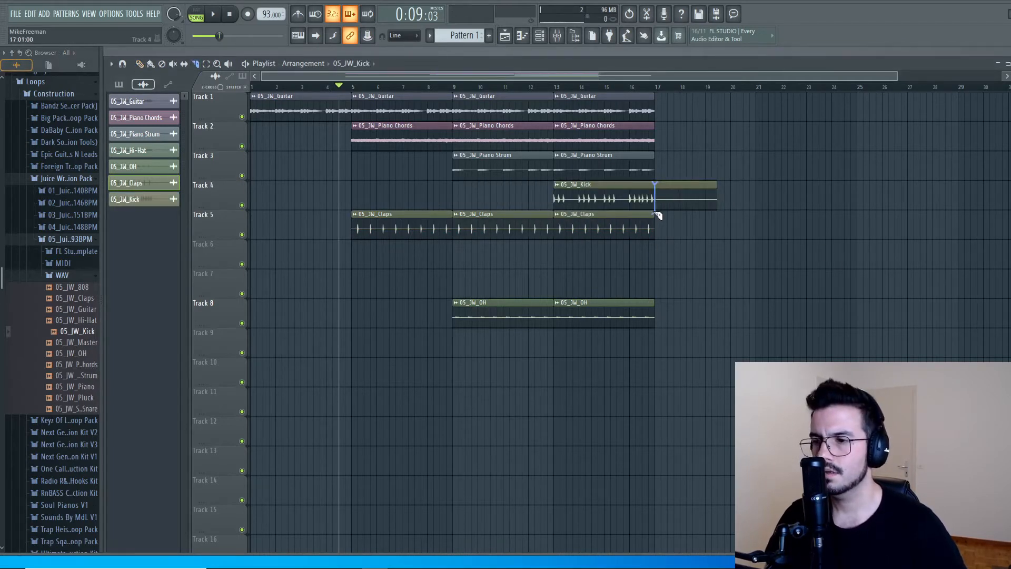
pyautogui.rightClick(692, 190)
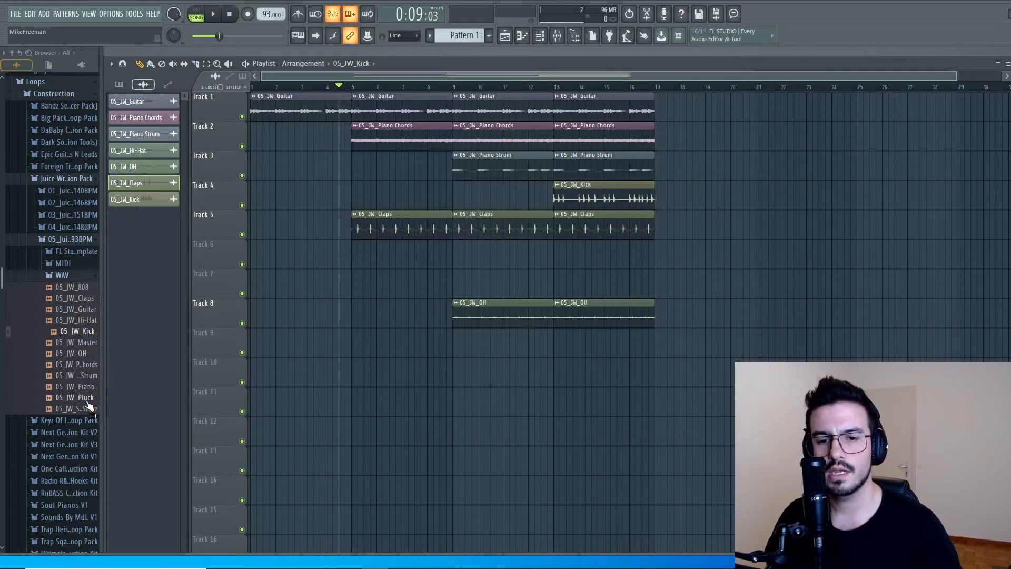
pyautogui.moveTo(87, 414); pyautogui.dragTo(556, 289)
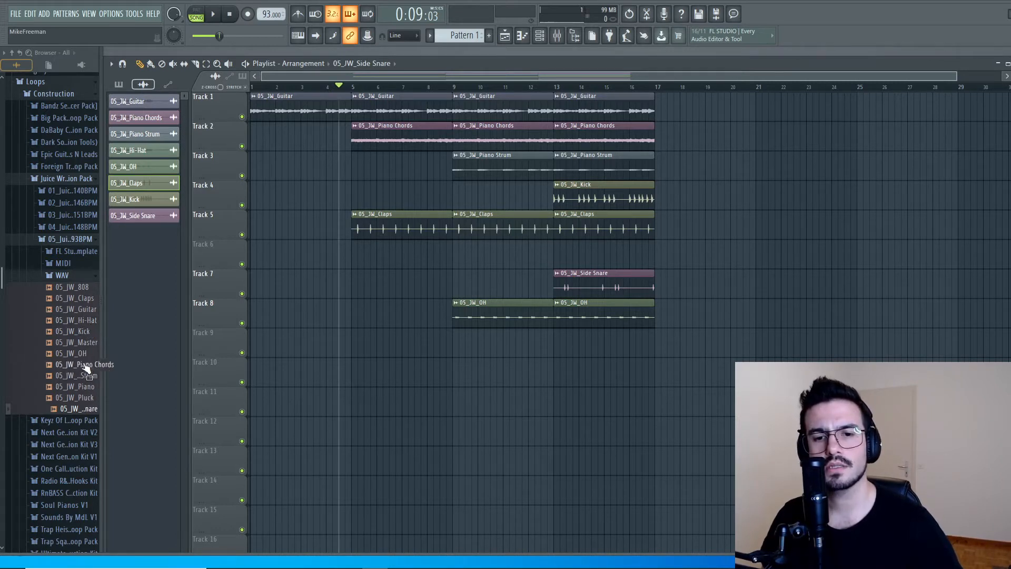
# Add the 05_JW_808 loop on Track 9 from bar 13 to bar 17 and delete the kick clip on Track 4.
pyautogui.moveTo(74, 292); pyautogui.dragTo(558, 342)
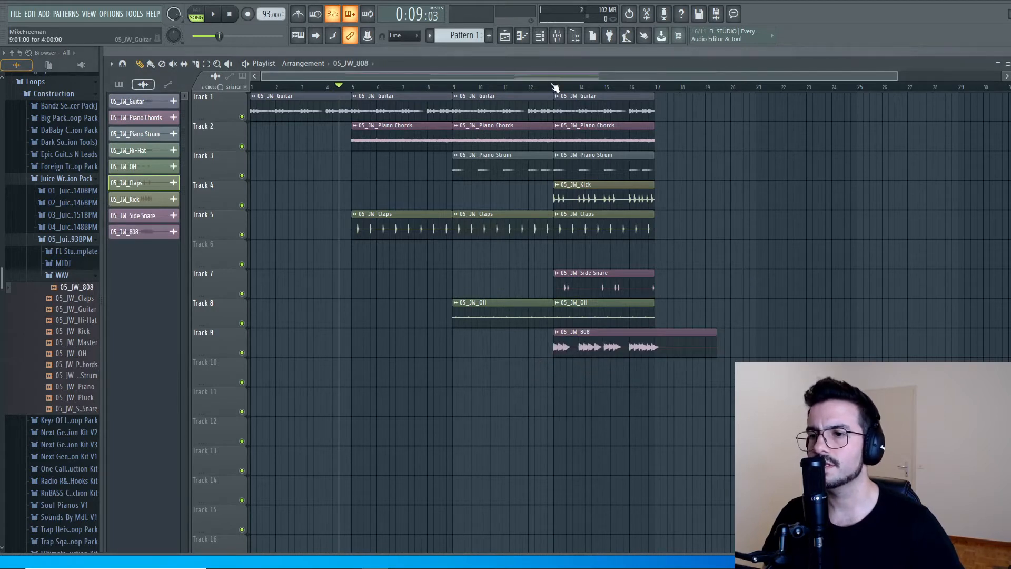
pyautogui.click(529, 86)
pyautogui.press('space')
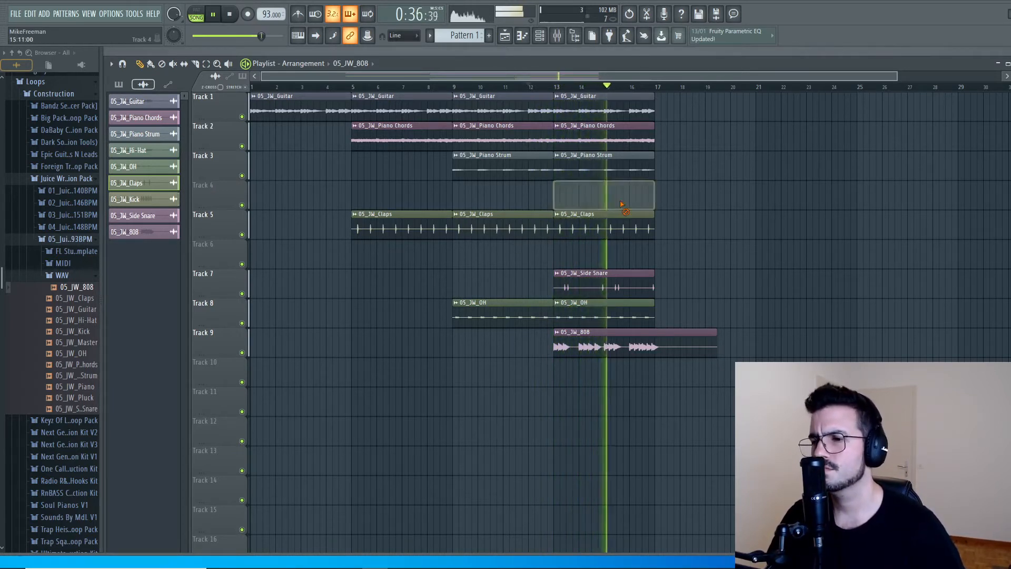
pyautogui.rightClick(623, 200)
pyautogui.press('space')
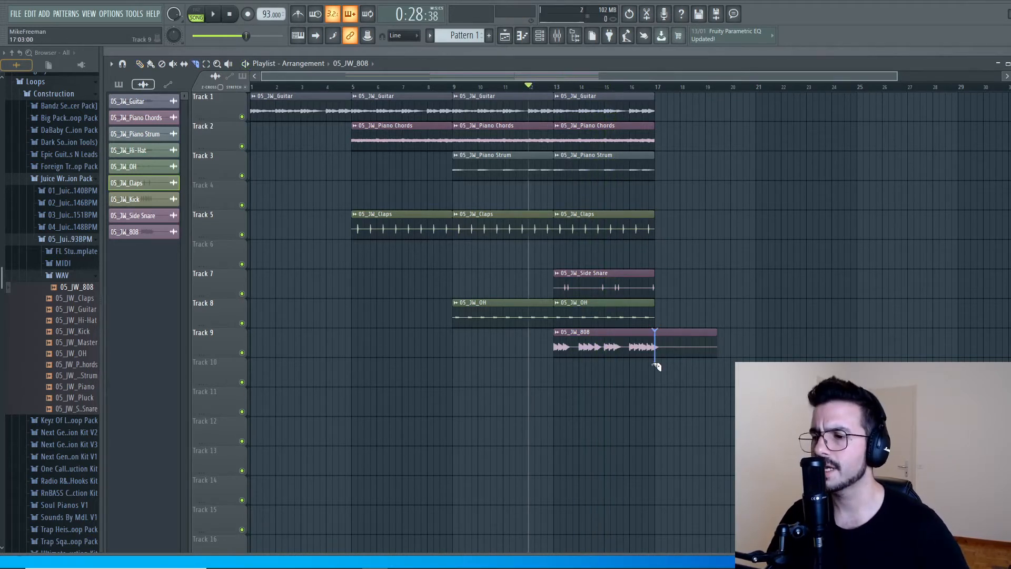
pyautogui.rightClick(700, 333)
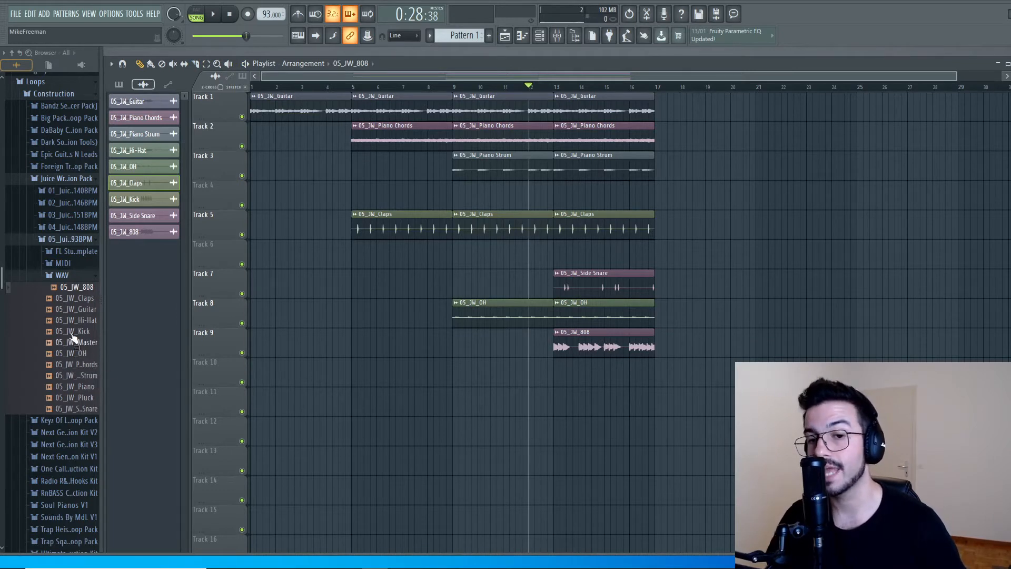
# Place the 05_JW_Hi-Hat loop on Track 6 at bar 13 and cut off its tail from bar 17.
pyautogui.moveTo(79, 320); pyautogui.dragTo(555, 251)
pyautogui.press('space')
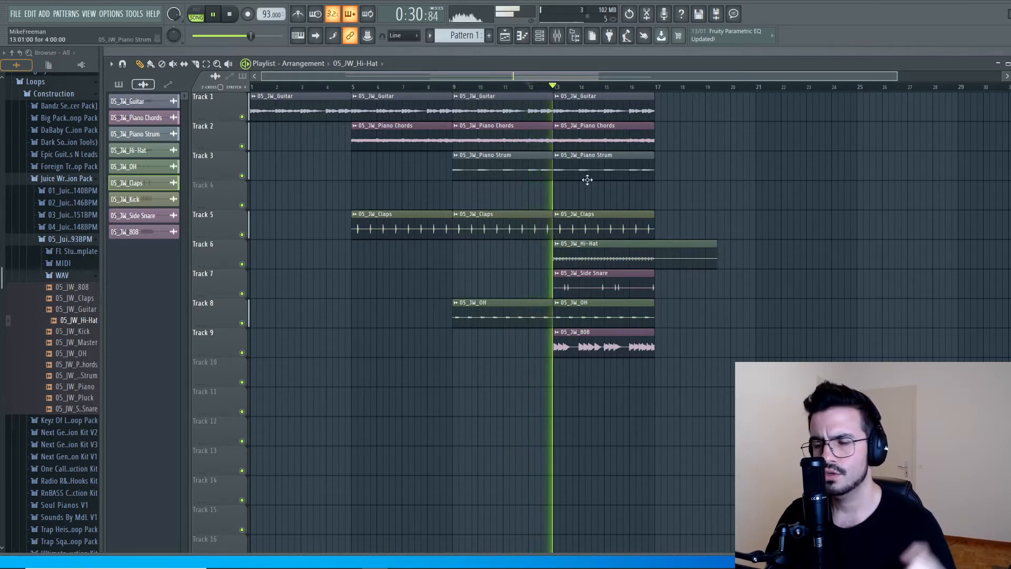
pyautogui.click(660, 246)
pyautogui.rightClick(706, 256)
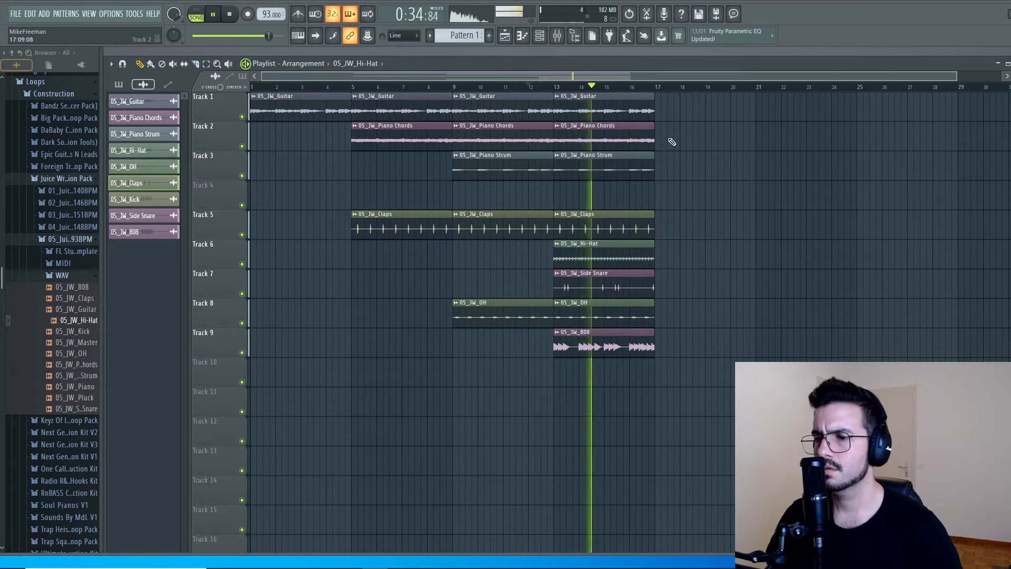
pyautogui.click(541, 36)
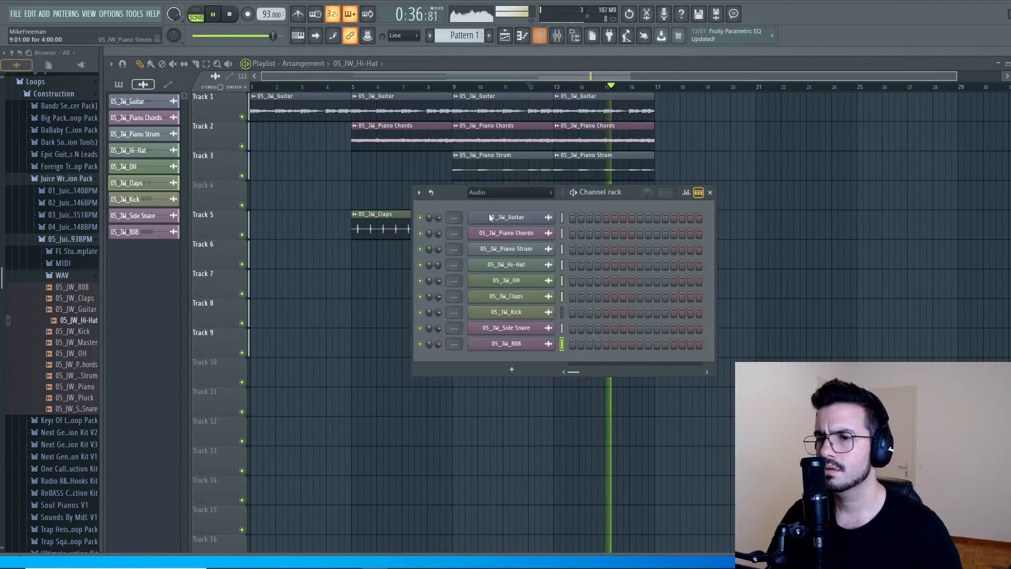
pyautogui.press('space')
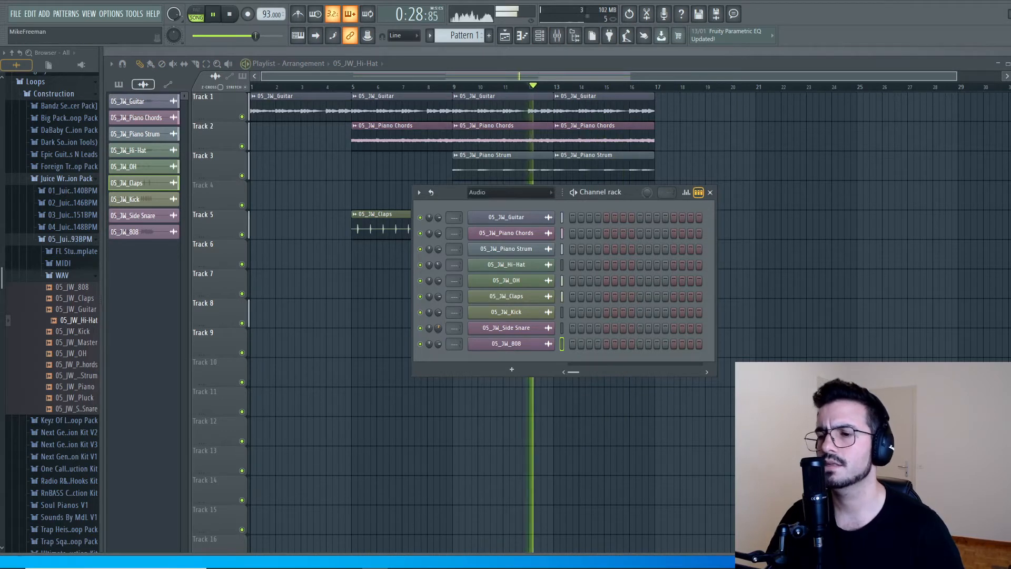
pyautogui.click(579, 69)
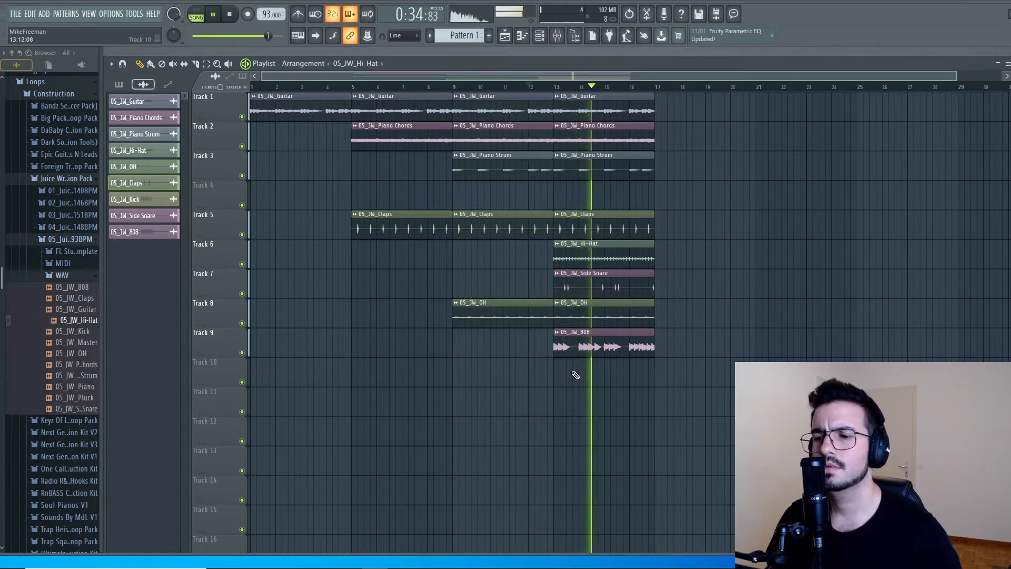
# Duplicate all clips between bars 13 and 17 into bars 17 to 21 and clear the selection.
pyautogui.moveTo(580, 389); pyautogui.dragTo(737, 4)
pyautogui.hotkey('ctrl', 'b')
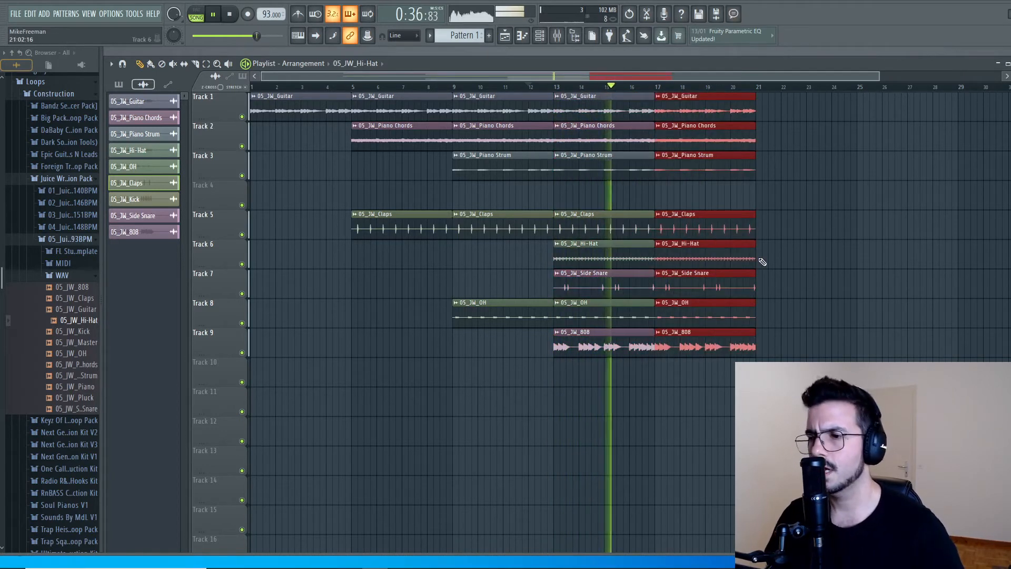
pyautogui.hotkey('ctrl', 'd')
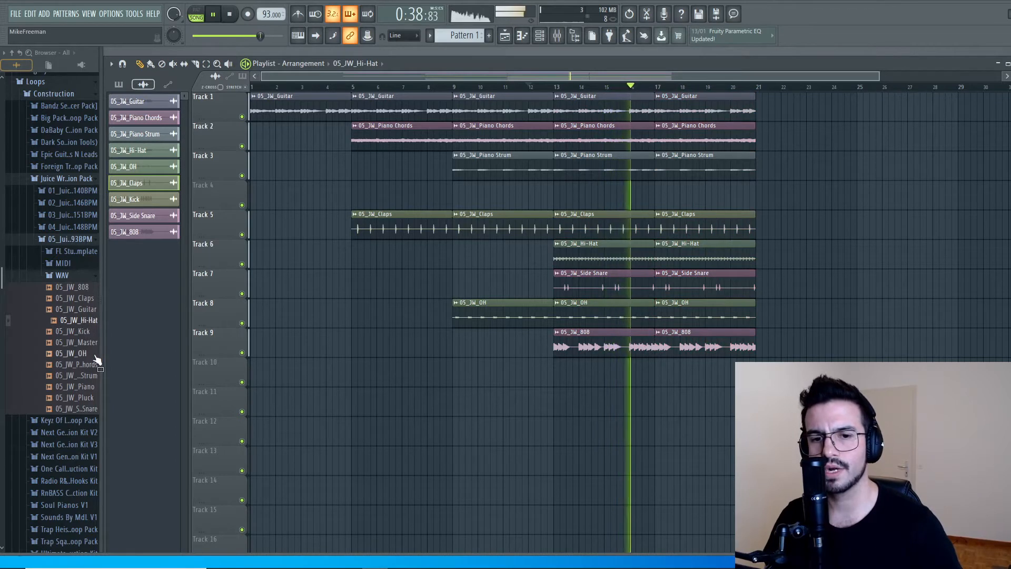
# Place the 05_JW_Kick loop on Track 4 at bar 17 and cut off its tail from bar 21.
pyautogui.moveTo(74, 331); pyautogui.dragTo(659, 200)
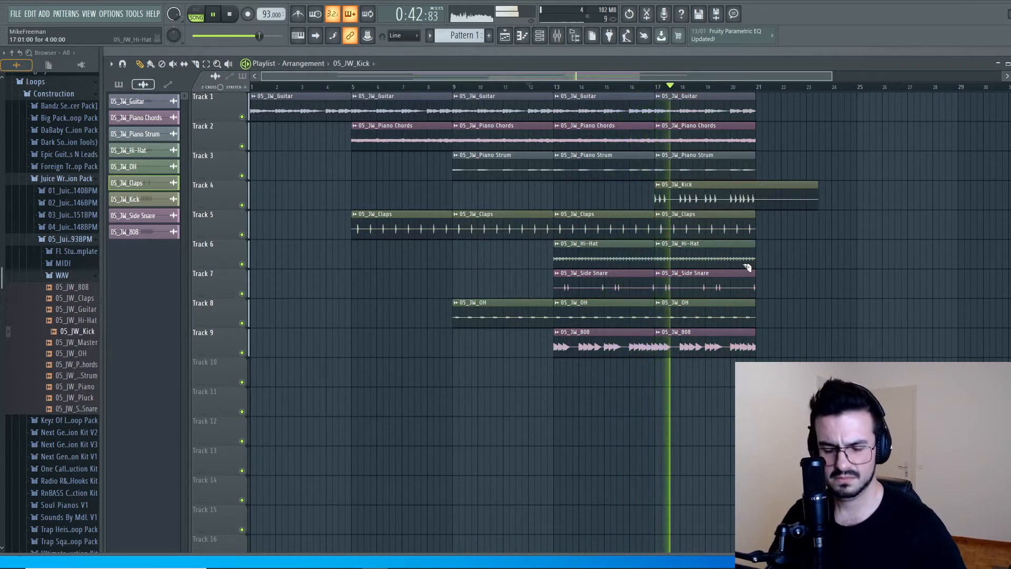
pyautogui.press('c')
pyautogui.click(761, 212)
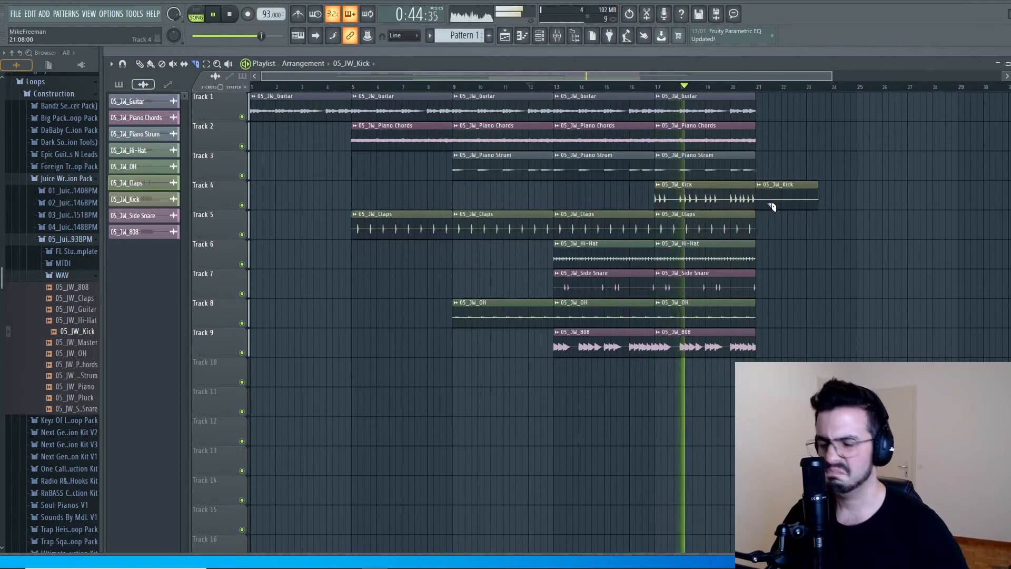
pyautogui.rightClick(802, 198)
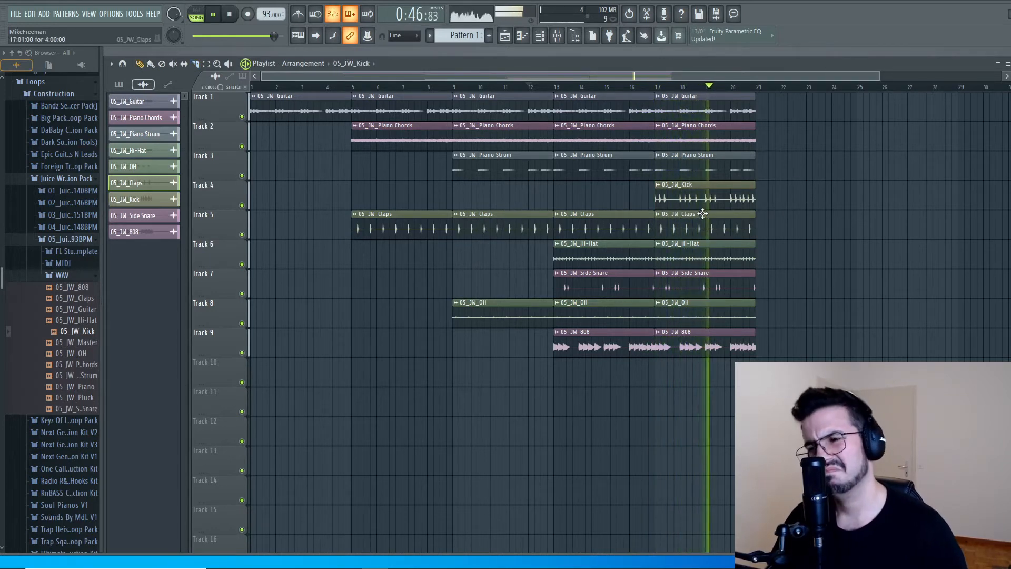
# Duplicate all clips between bars 17 and 21 into bars 21 to 25 and restart playback from the beginning.
pyautogui.moveTo(704, 416); pyautogui.dragTo(711, 93)
pyautogui.hotkey('ctrl', 'b')
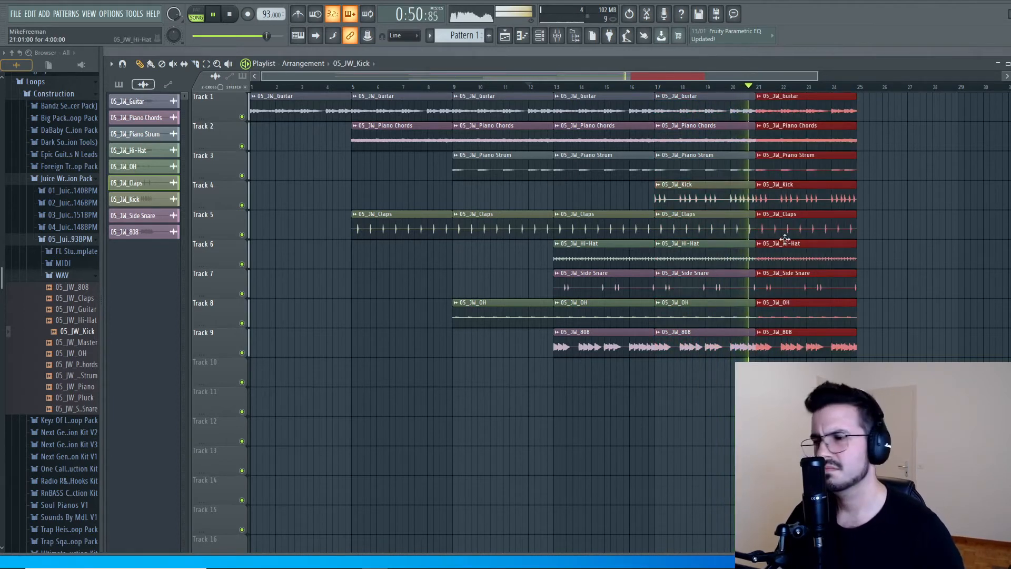
pyautogui.click(230, 15)
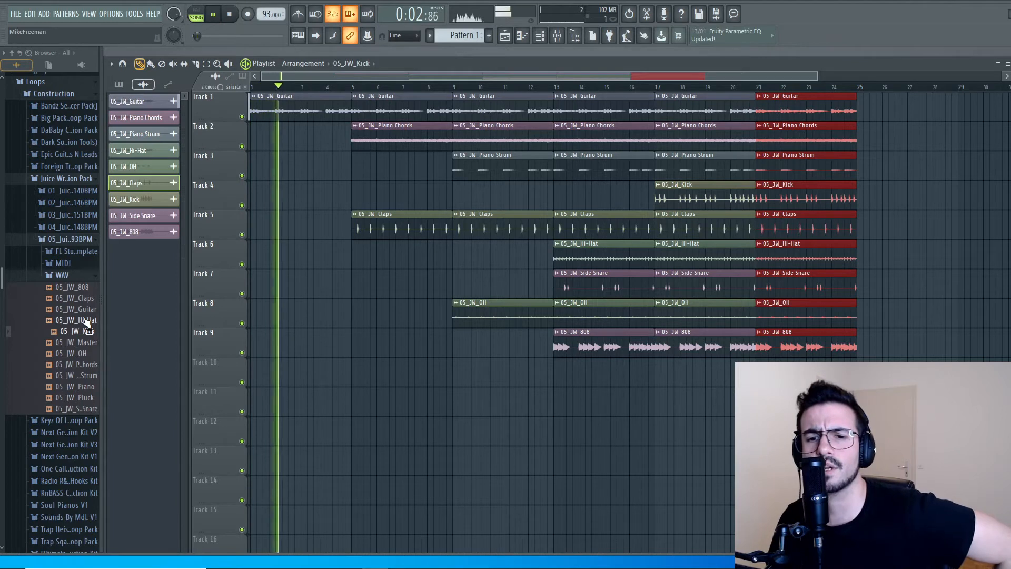
# Place the 05_JW_Piano loop on Track 10 at bar 1 and trim it to end at bar 5.
pyautogui.click(79, 386)
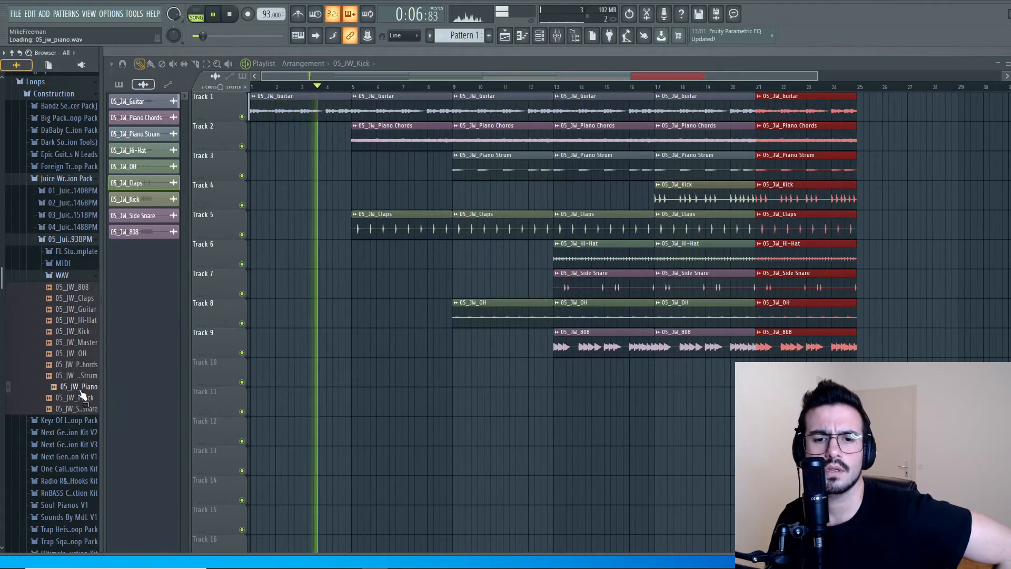
pyautogui.press('space')
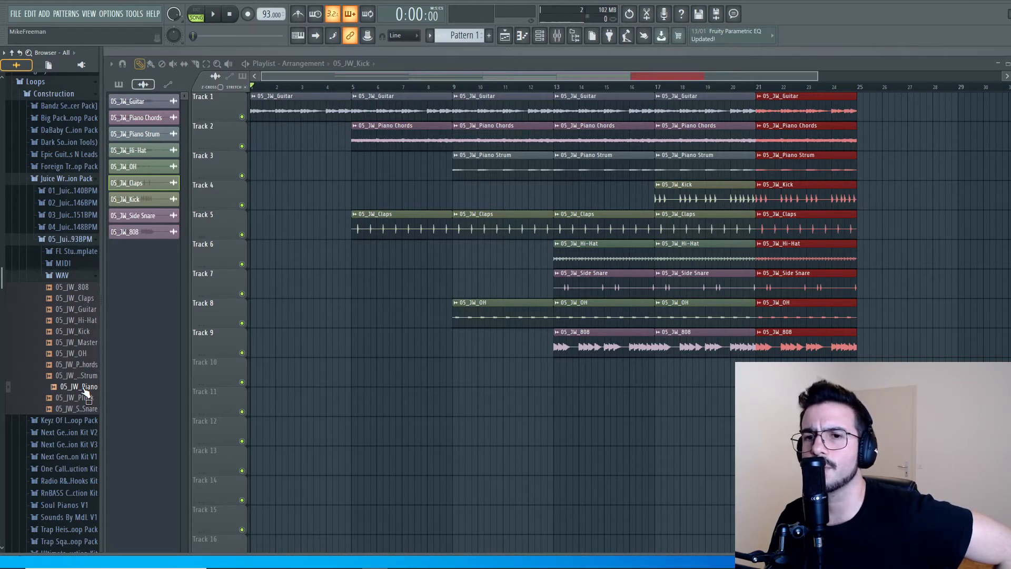
pyautogui.moveTo(85, 392); pyautogui.dragTo(334, 378)
pyautogui.moveTo(253, 384); pyautogui.dragTo(252, 385)
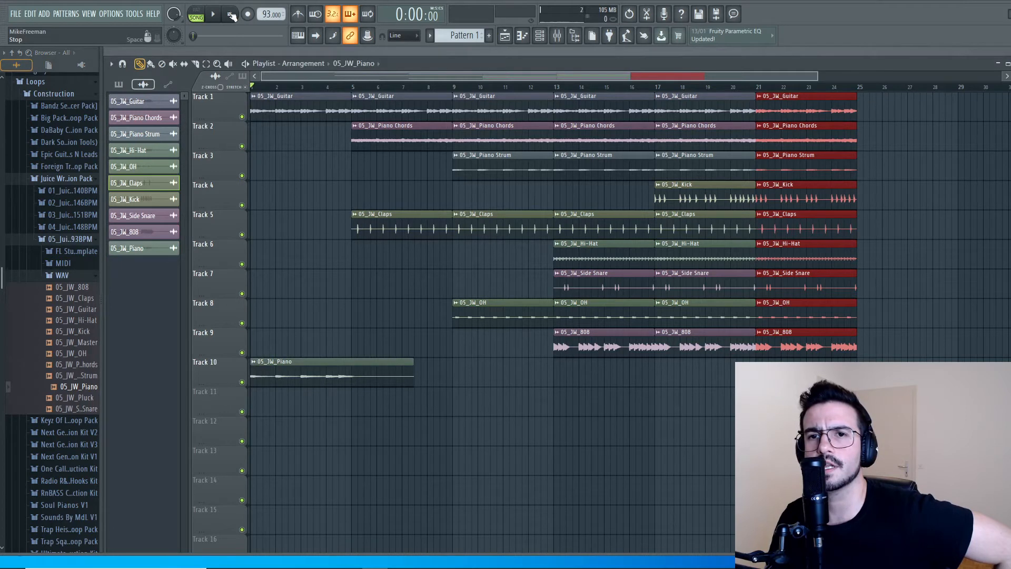
pyautogui.click(213, 15)
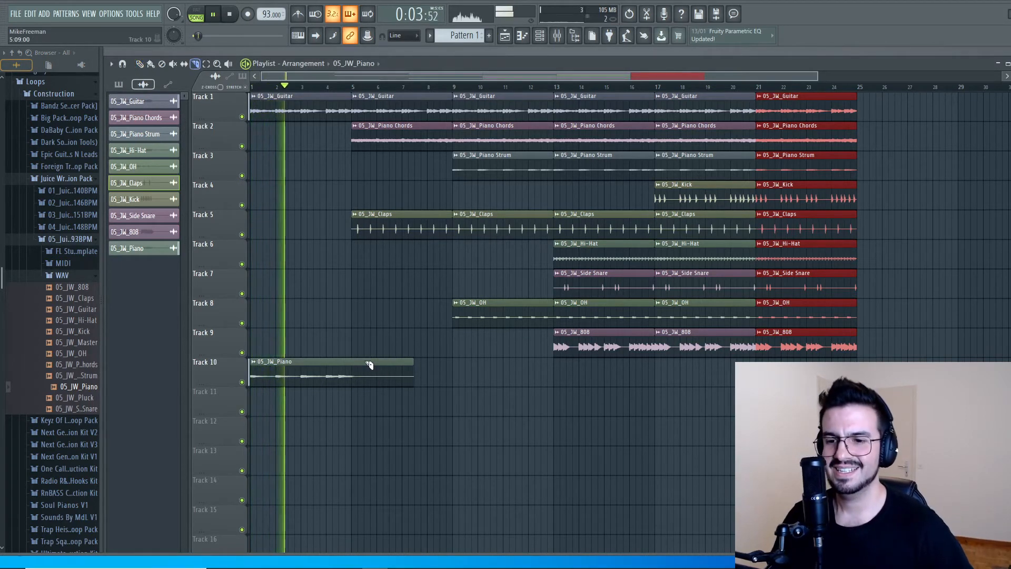
pyautogui.moveTo(356, 363); pyautogui.dragTo(402, 441)
pyautogui.rightClick(412, 377)
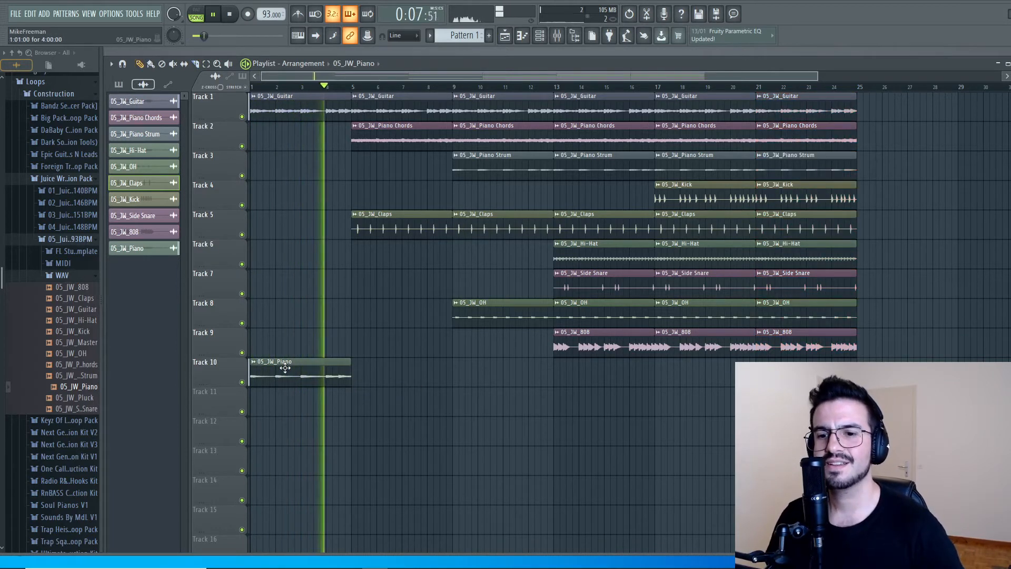
# Repeat the four-bar piano clip along Track 10 from bar 5 to bar 25.
pyautogui.moveTo(282, 376); pyautogui.dragTo(378, 371)
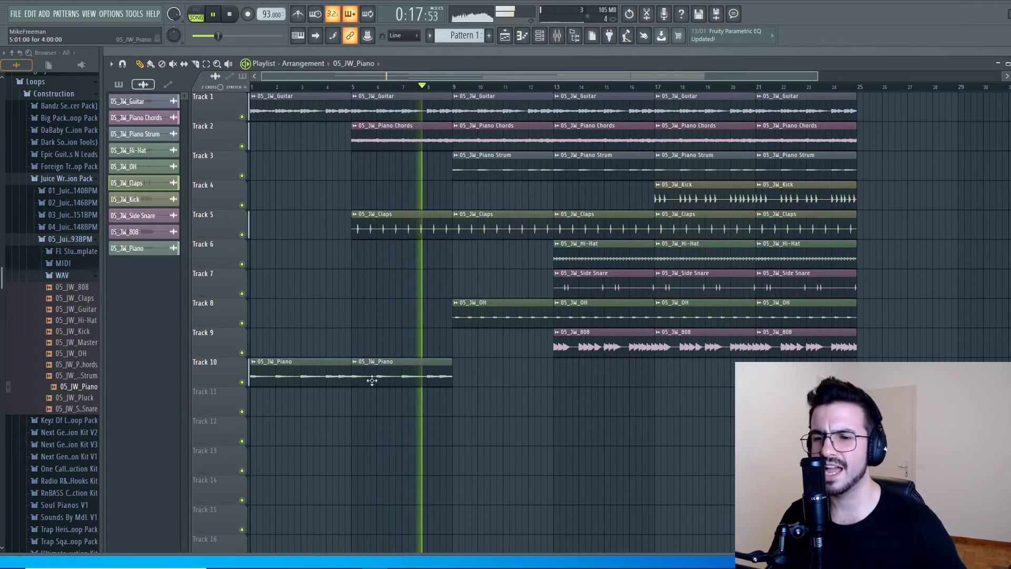
pyautogui.moveTo(383, 369)
pyautogui.mouseDown()
pyautogui.moveTo(506, 372)
pyautogui.moveTo(479, 368)
pyautogui.mouseUp()
pyautogui.moveTo(586, 399); pyautogui.dragTo(460, 390)
pyautogui.hotkey('ctrl', 'b')
pyautogui.hotkey('ctrl', 'b')
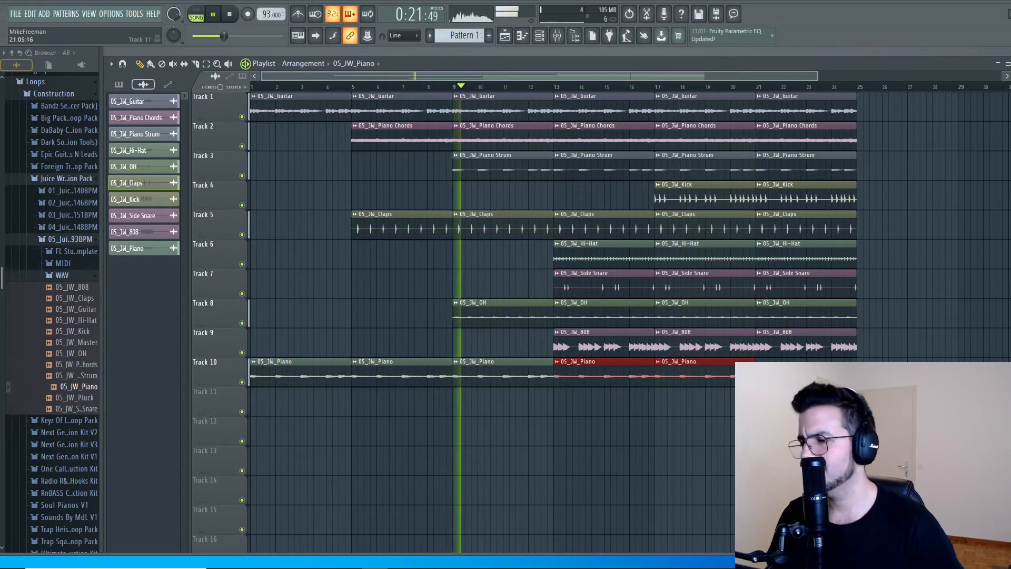
pyautogui.moveTo(806, 378); pyautogui.dragTo(740, 377)
pyautogui.hotkey('ctrl', 'b')
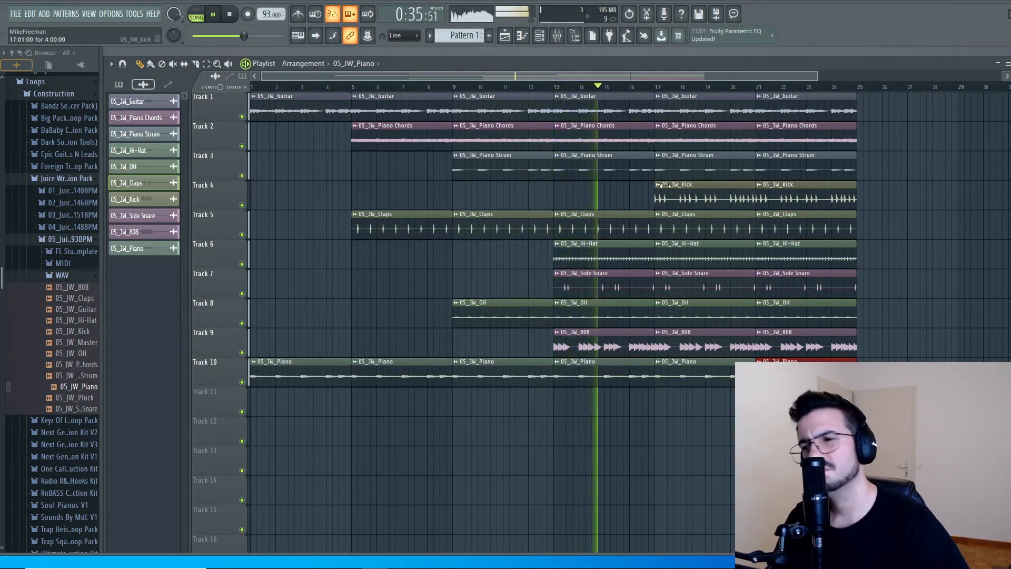
pyautogui.press('F6')
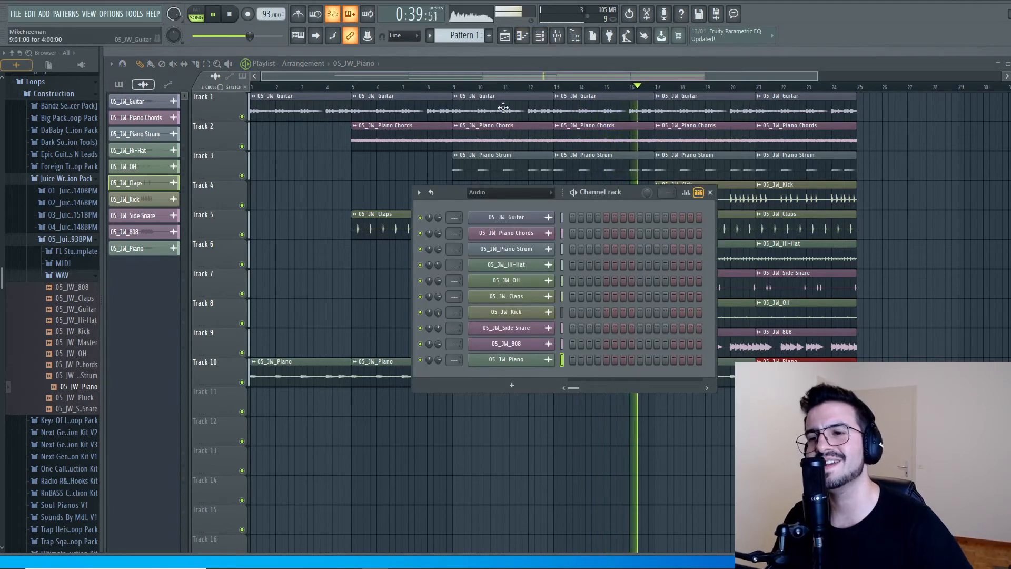
pyautogui.press('F6')
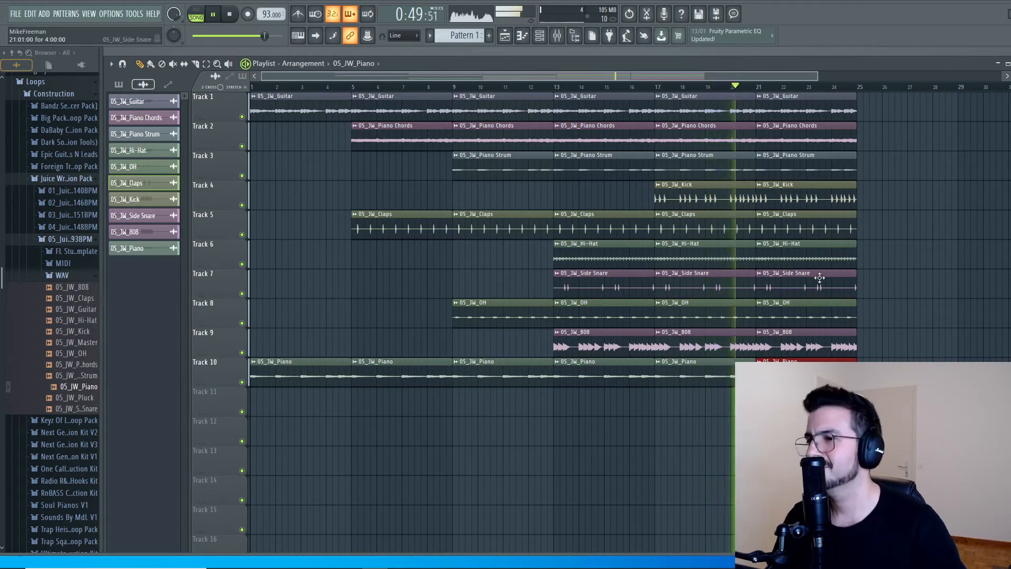
# Delete the Kick, Hi-Hat, Side Snare and OH clips between bars 21 and 25, replaying the transition into bar 21.
pyautogui.rightClick(805, 197)
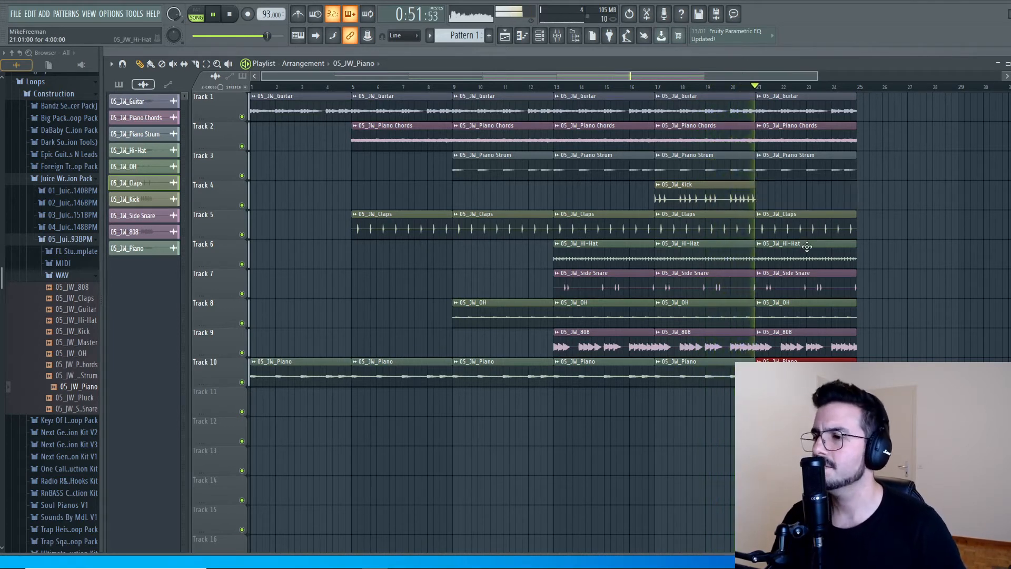
pyautogui.rightClick(800, 252)
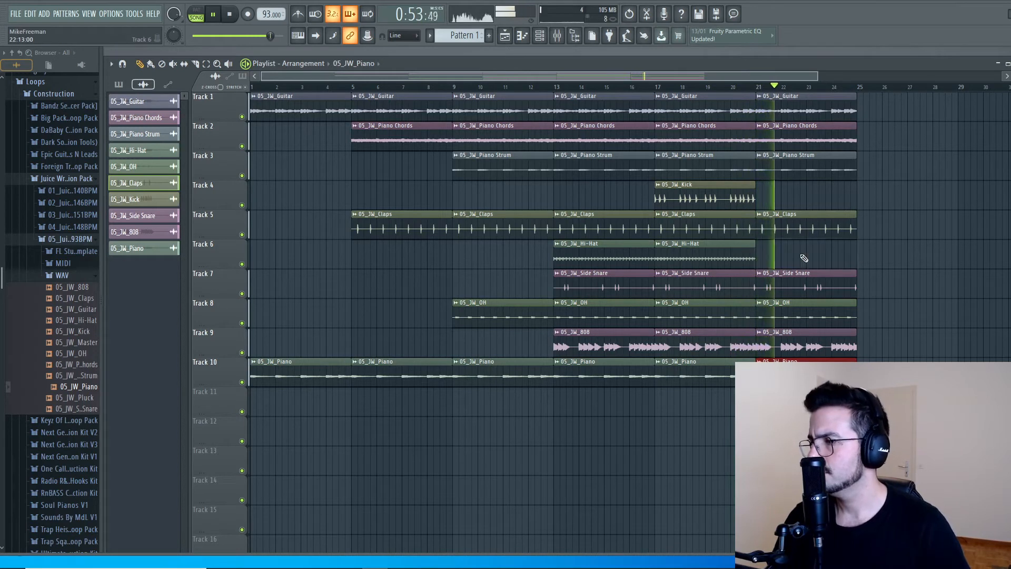
pyautogui.press('space')
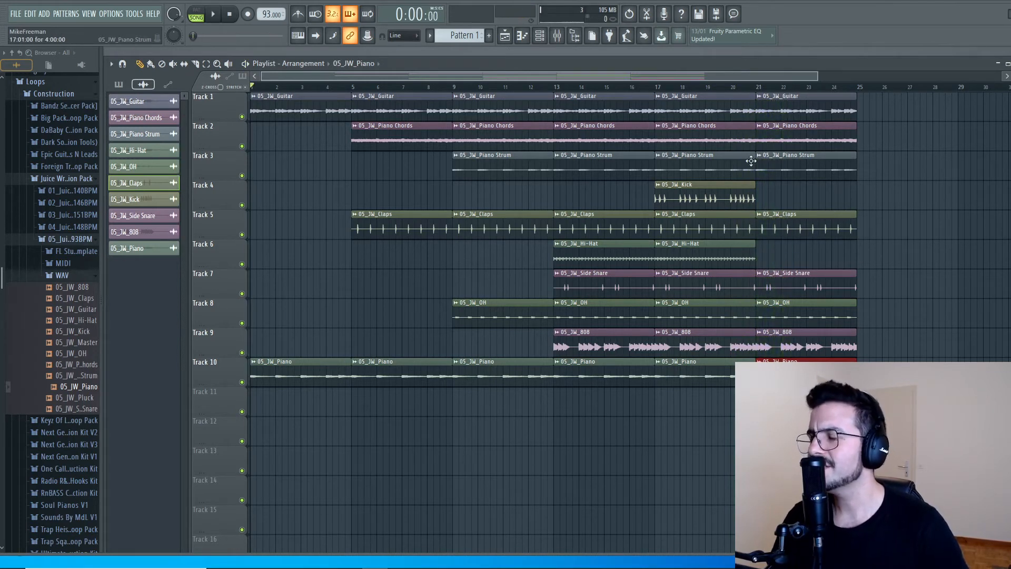
pyautogui.press('space')
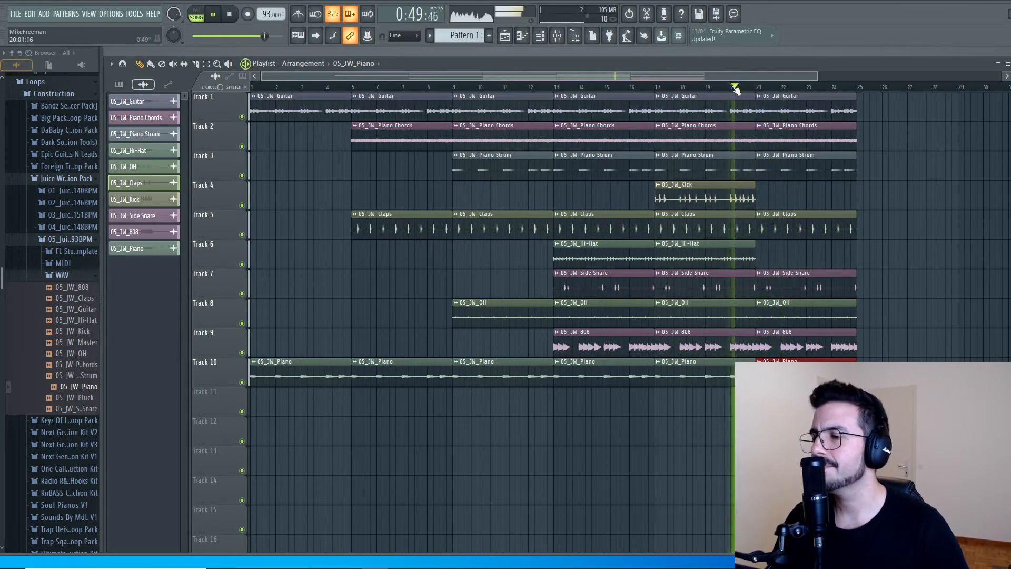
pyautogui.rightClick(801, 284)
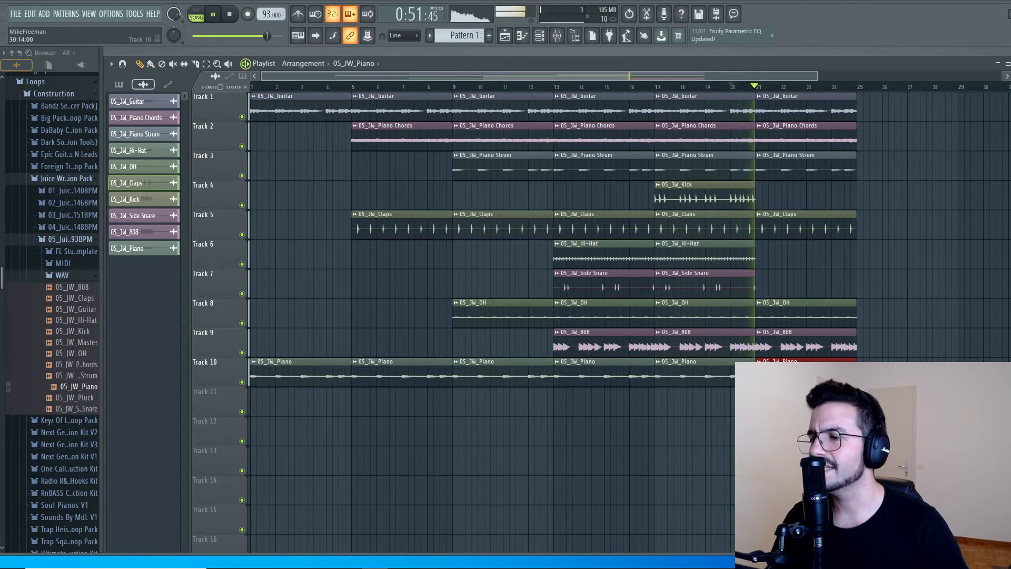
pyautogui.rightClick(822, 312)
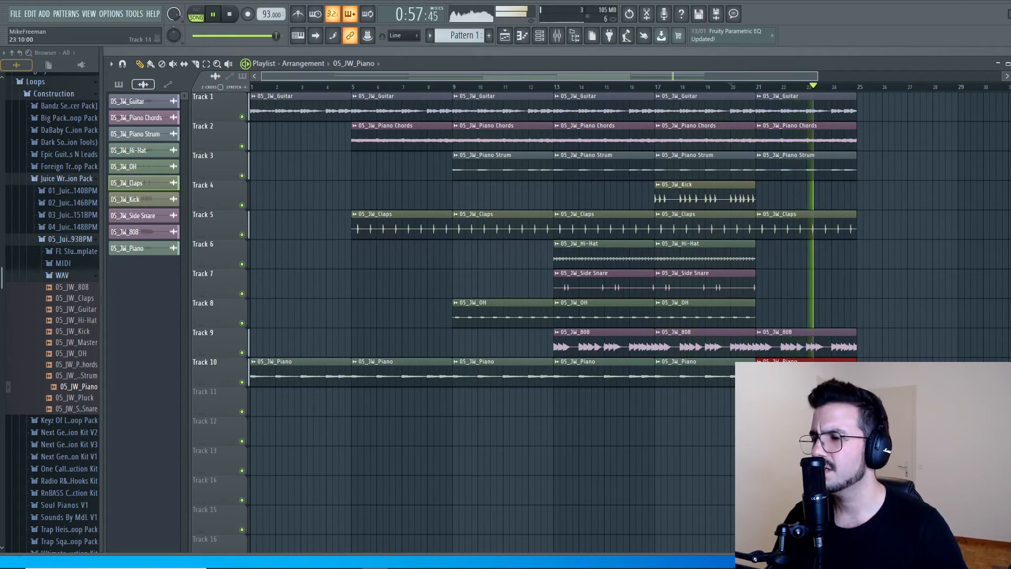
# Copy the full section with all melody and drum clips from bars 17 to 21 into bars 25 to 29.
pyautogui.moveTo(699, 451); pyautogui.dragTo(907, 129)
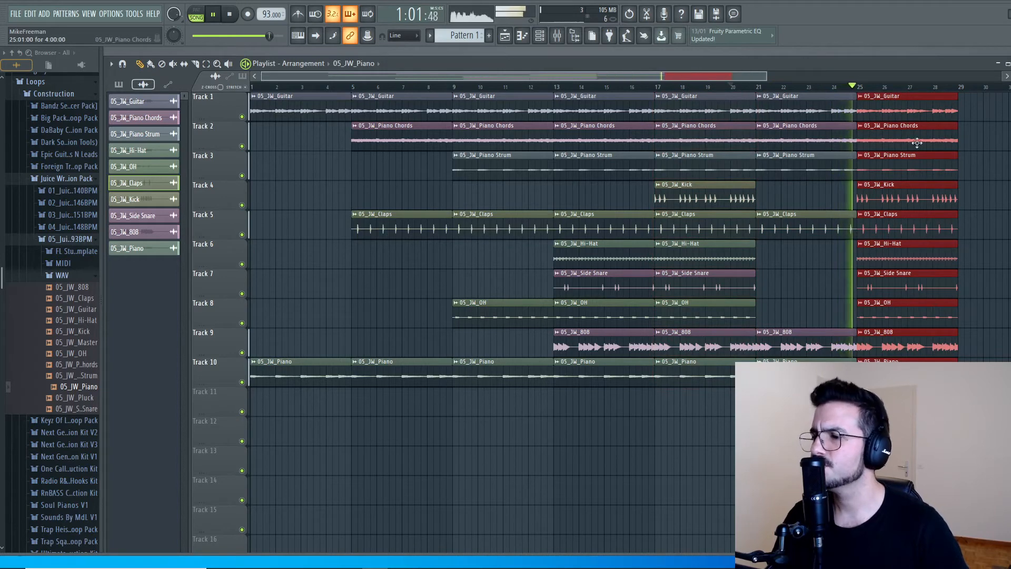
pyautogui.moveTo(759, 78); pyautogui.dragTo(905, 75)
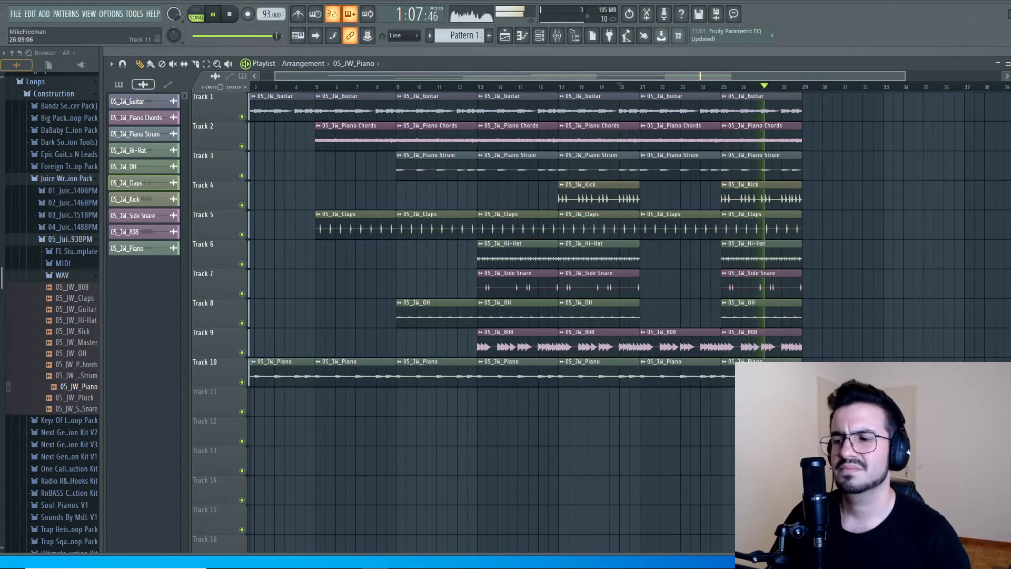
# Copy only the Guitar, Piano Chords, Piano Strum and Piano clips into bars 29 to 33 and play the transition into them.
pyautogui.moveTo(690, 193)
pyautogui.mouseDown()
pyautogui.moveTo(679, 108)
pyautogui.moveTo(894, 113)
pyautogui.moveTo(836, 124)
pyautogui.mouseUp()
pyautogui.keyDown('ctrl'); pyautogui.click(805, 403); pyautogui.keyUp('ctrl')
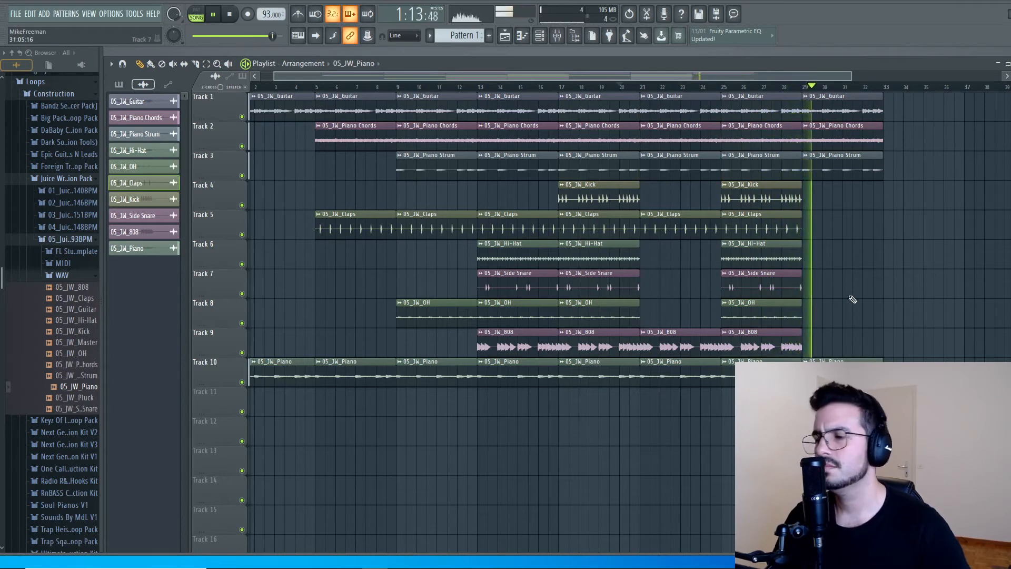
pyautogui.press('space')
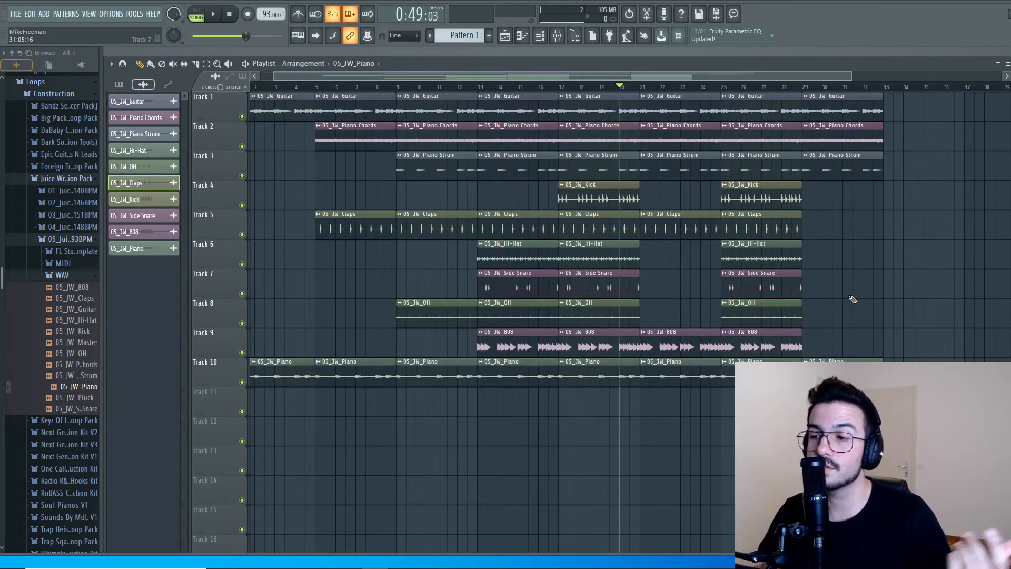
pyautogui.moveTo(851, 79); pyautogui.dragTo(917, 111)
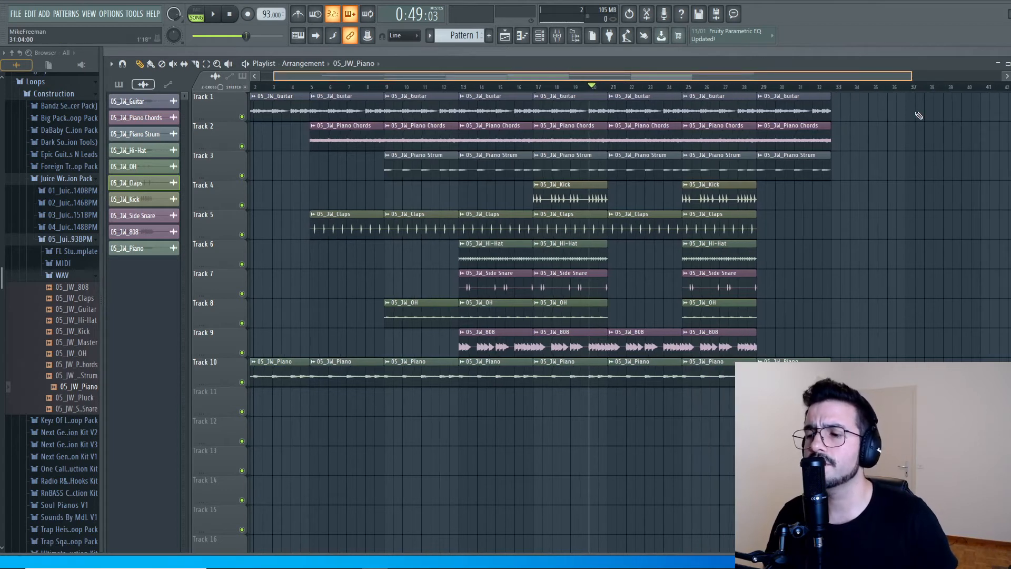
pyautogui.click(732, 87)
pyautogui.press('space')
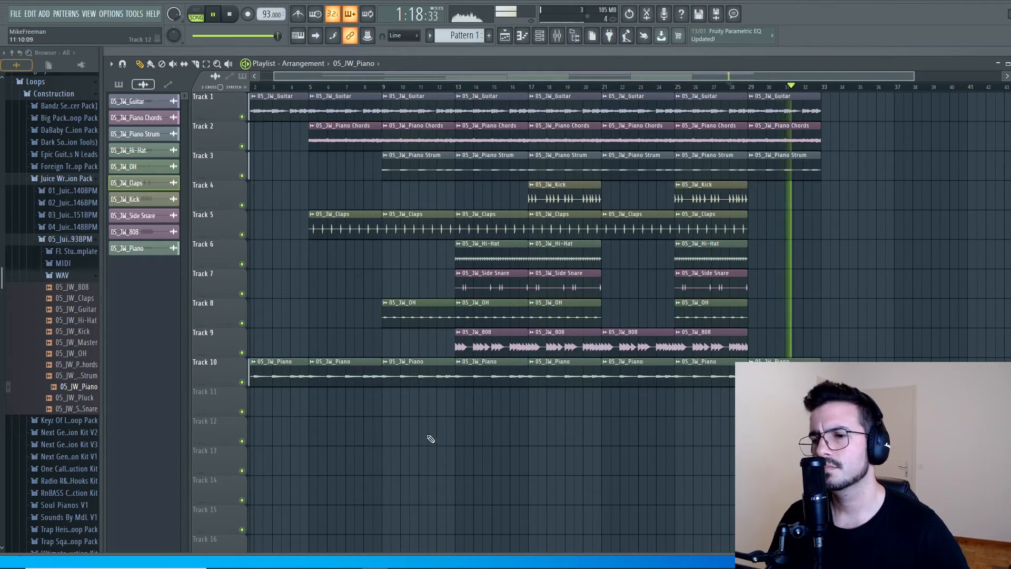
# Copy the section with melody, claps and OH clips from bars 9 to 13 into bars 33 to 37.
pyautogui.moveTo(420, 444); pyautogui.dragTo(850, 127)
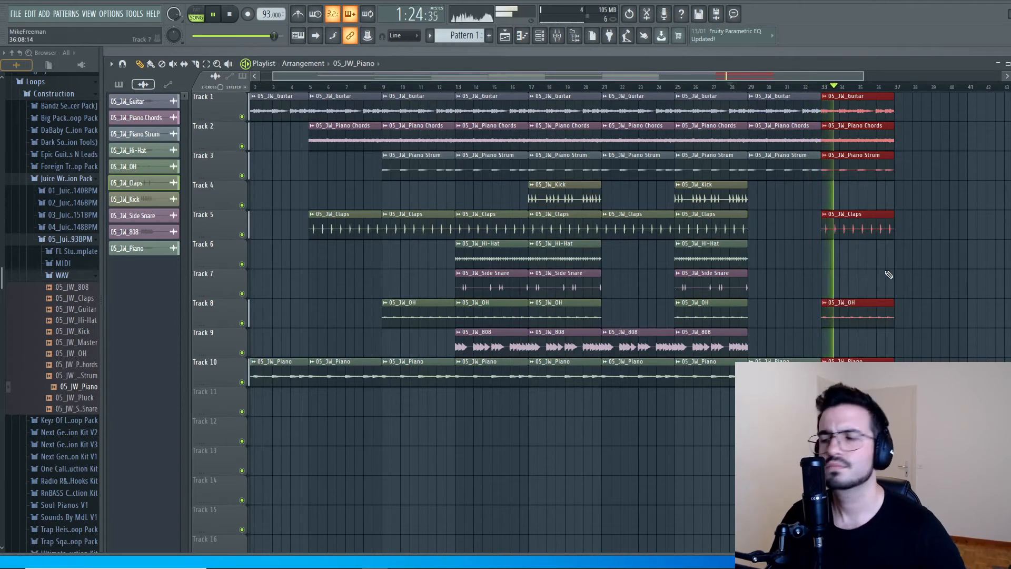
pyautogui.keyDown('ctrl'); pyautogui.click(923, 278); pyautogui.keyUp('ctrl')
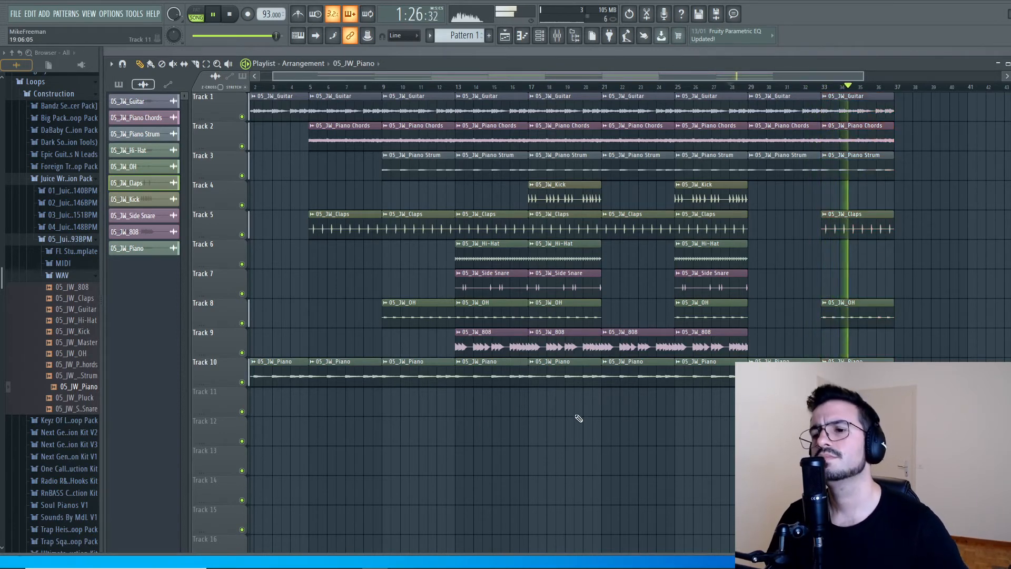
# Copy the full section with all melody and drum clips from bars 17 to 21 into bars 37 to 41.
pyautogui.moveTo(564, 428); pyautogui.dragTo(582, 92)
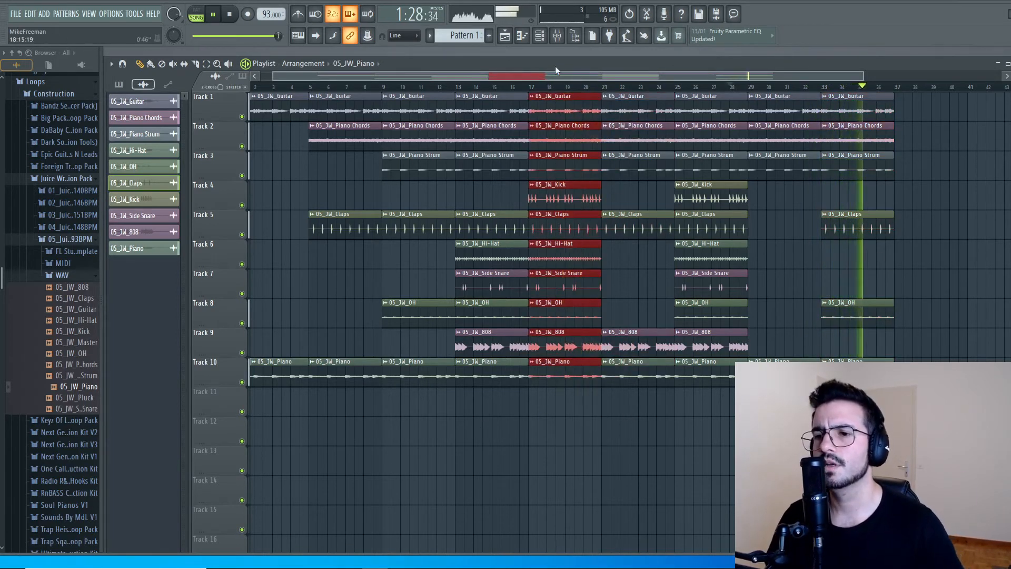
pyautogui.keyDown('ctrl'); pyautogui.click(515, 421); pyautogui.keyUp('ctrl')
pyautogui.moveTo(553, 415); pyautogui.dragTo(606, 89)
pyautogui.moveTo(558, 448); pyautogui.dragTo(559, 117)
pyautogui.press('space')
pyautogui.keyDown('ctrl'); pyautogui.click(542, 449); pyautogui.keyUp('ctrl')
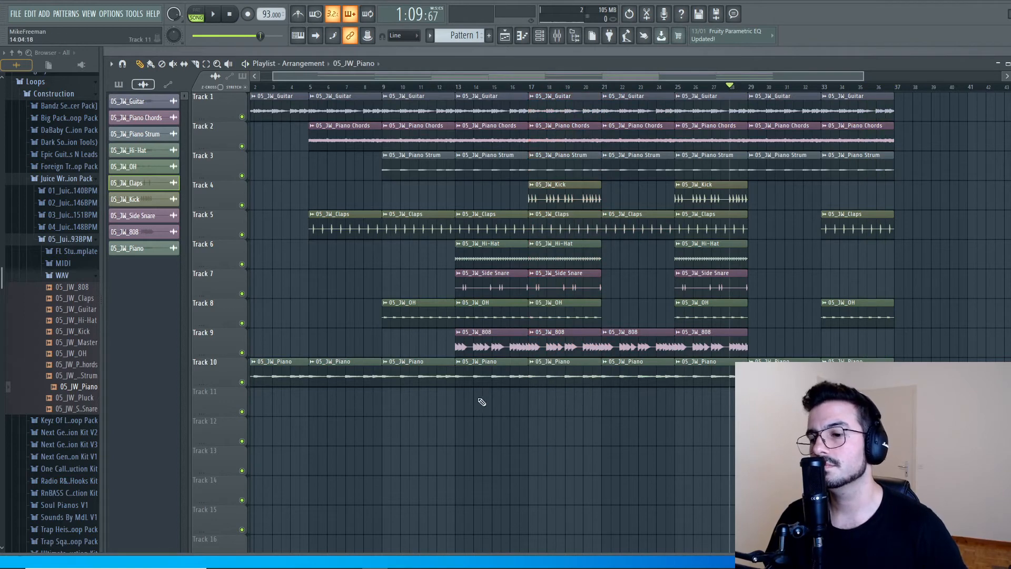
pyautogui.moveTo(548, 415); pyautogui.dragTo(921, 98)
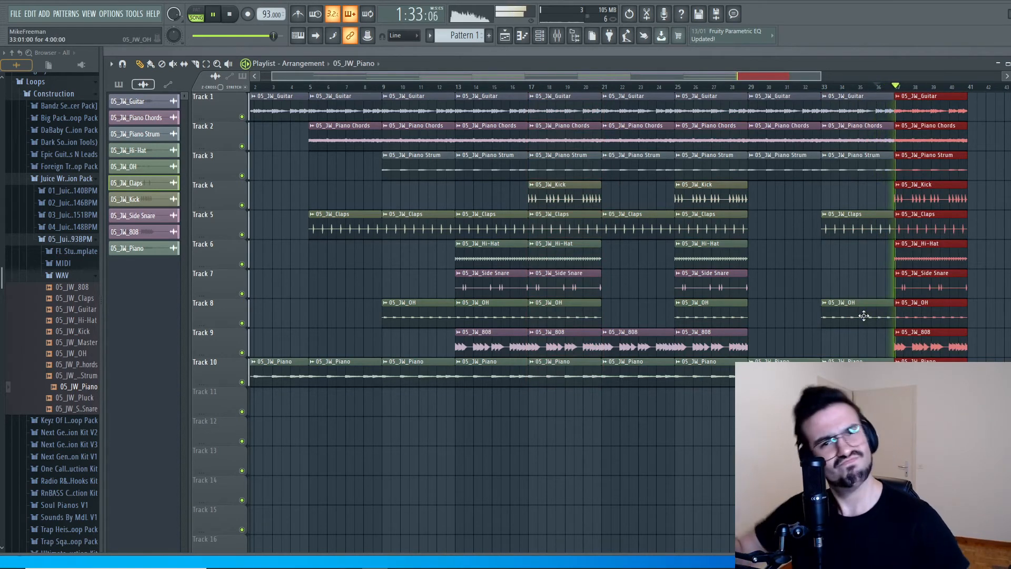
pyautogui.moveTo(820, 77); pyautogui.dragTo(916, 78)
pyautogui.keyDown('ctrl'); pyautogui.click(917, 219); pyautogui.keyUp('ctrl')
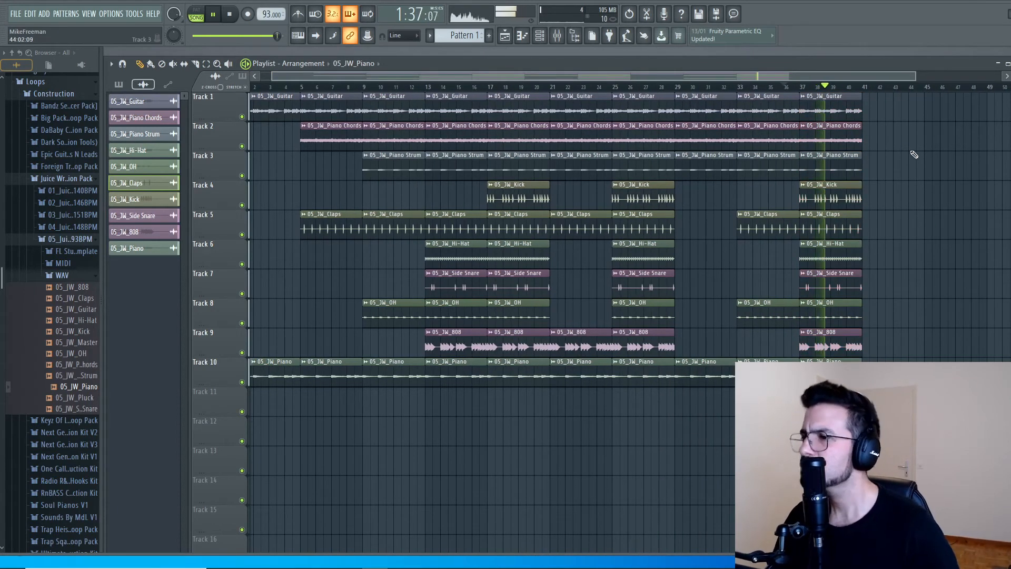
# Duplicate the melody, drum and 808 clips of bars 37 to 41 into bars 41 to 45, including the Kick.
pyautogui.moveTo(887, 135); pyautogui.dragTo(831, 135)
pyautogui.hotkey('ctrl', 'b')
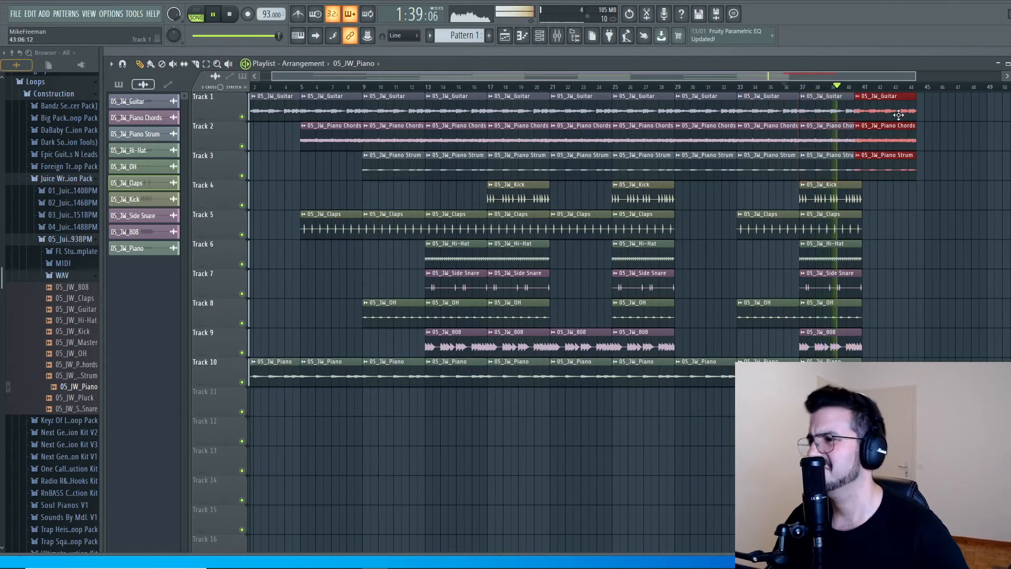
pyautogui.moveTo(906, 213); pyautogui.dragTo(858, 394)
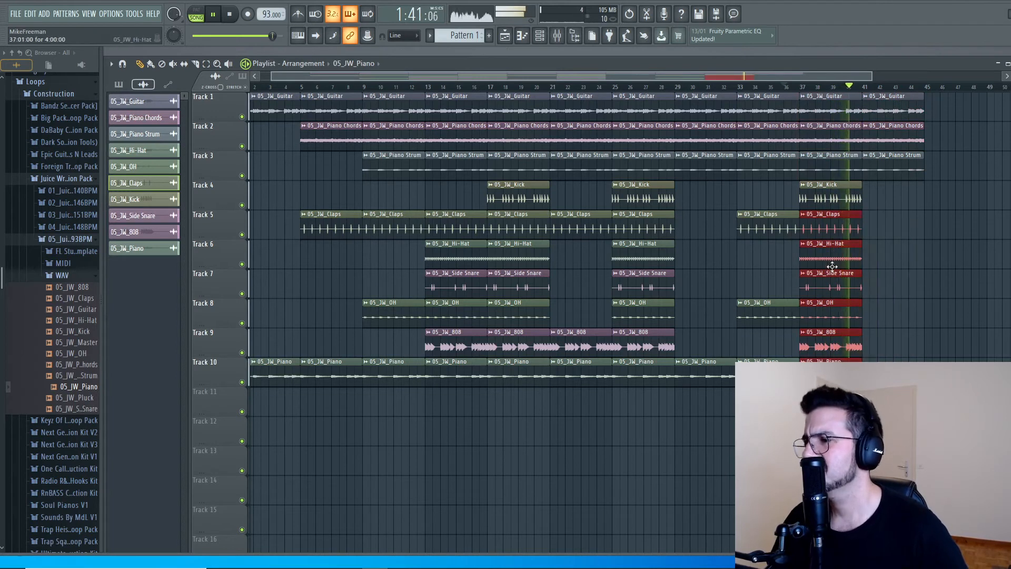
pyautogui.hotkey('ctrl', 'b')
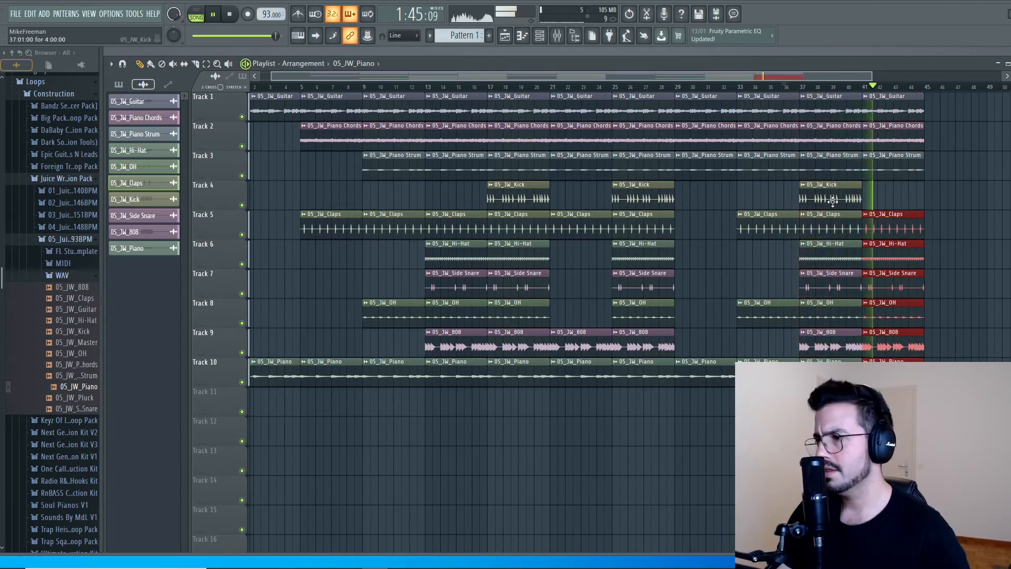
pyautogui.keyDown('shift'); pyautogui.moveTo(833, 200); pyautogui.dragTo(893, 207); pyautogui.keyUp('shift')
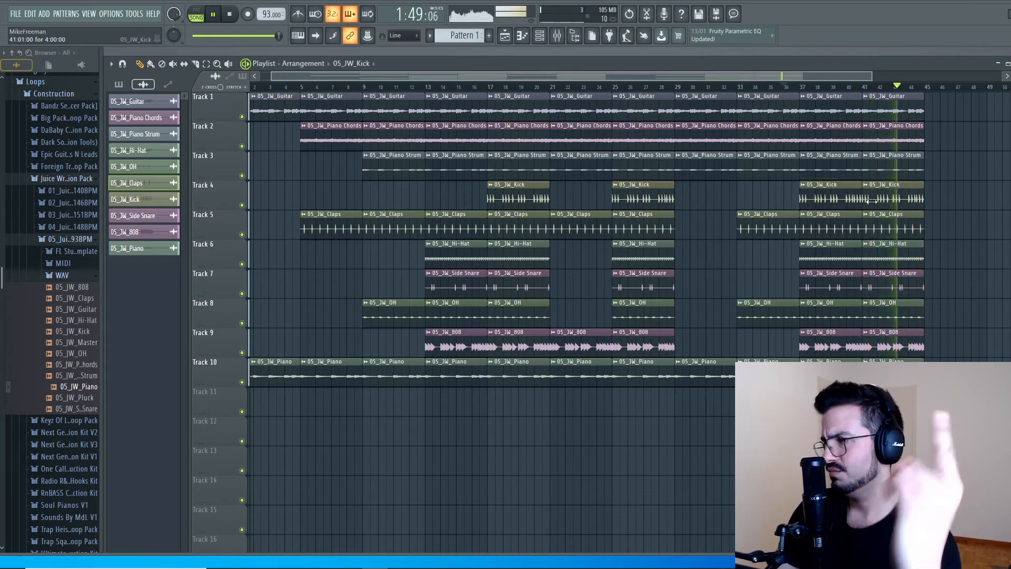
pyautogui.keyDown('ctrl'); pyautogui.moveTo(920, 345); pyautogui.dragTo(931, 143); pyautogui.keyUp('ctrl')
pyautogui.keyDown('ctrl'); pyautogui.click(968, 207); pyautogui.keyUp('ctrl')
pyautogui.press('space')
pyautogui.keyDown('ctrl'); pyautogui.moveTo(956, 180); pyautogui.dragTo(904, 340); pyautogui.keyUp('ctrl')
pyautogui.keyDown('ctrl'); pyautogui.click(958, 215); pyautogui.keyUp('ctrl')
pyautogui.keyDown('ctrl'); pyautogui.moveTo(955, 203); pyautogui.dragTo(923, 315); pyautogui.keyUp('ctrl')
pyautogui.moveTo(923, 199); pyautogui.dragTo(917, 95)
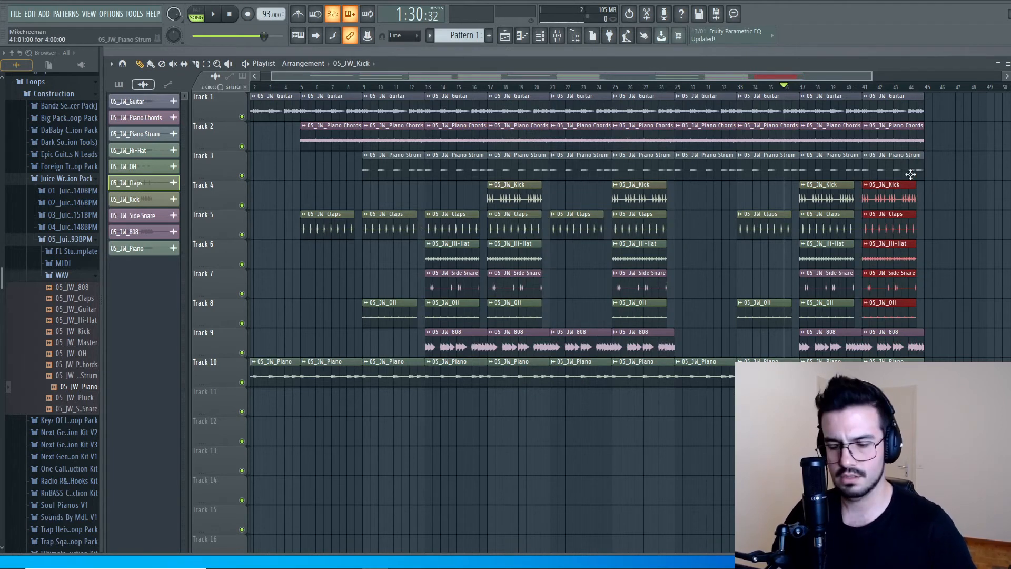
pyautogui.hotkey('ctrl', 'z')
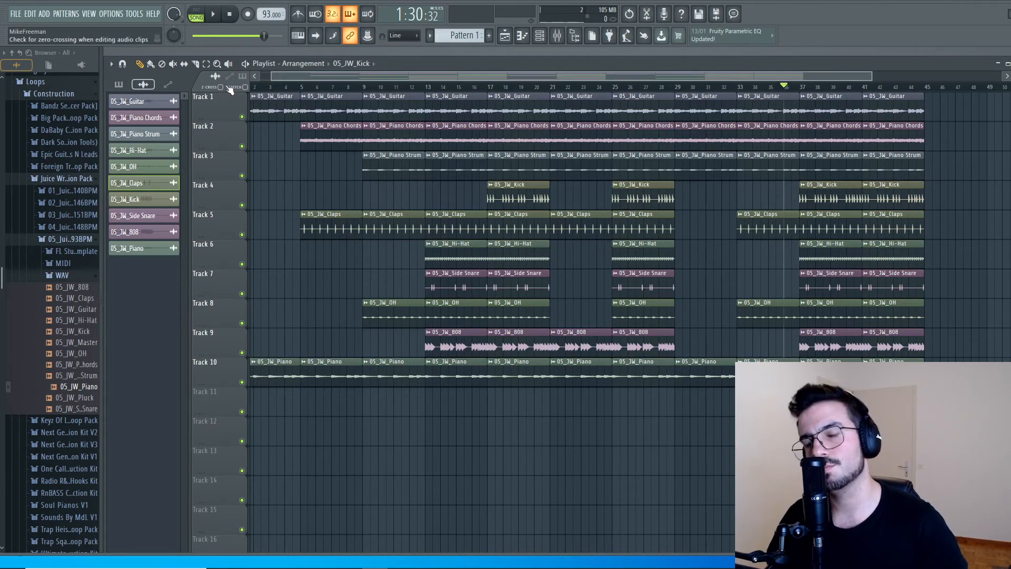
# Trim the Kick, Claps, Hi-Hat, Side Snare and OH clips of bars 41 to 45 to end about half a bar early and play the ending.
pyautogui.moveTo(970, 182); pyautogui.dragTo(866, 326)
pyautogui.moveTo(926, 198); pyautogui.dragTo(919, 196)
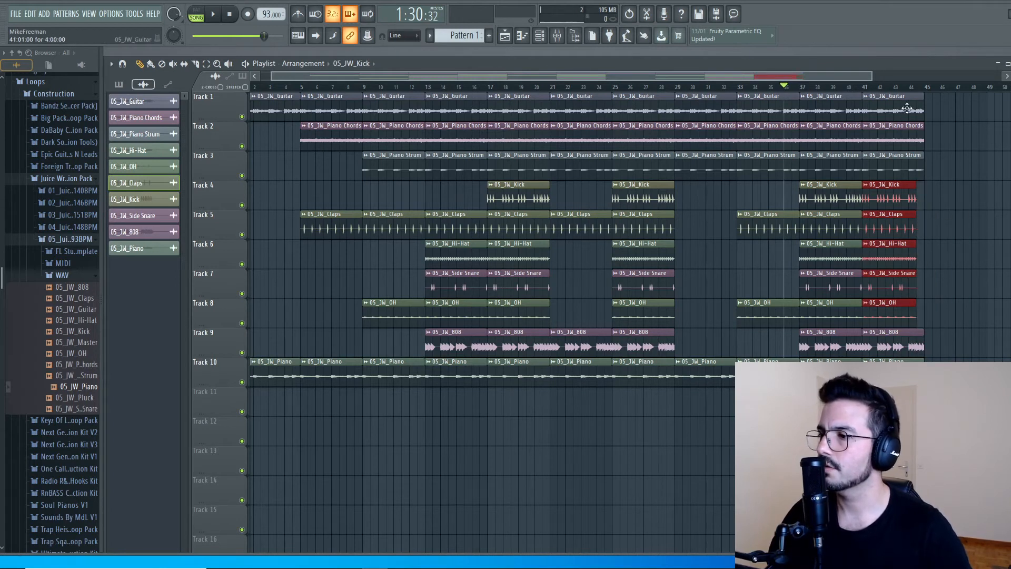
pyautogui.press('space')
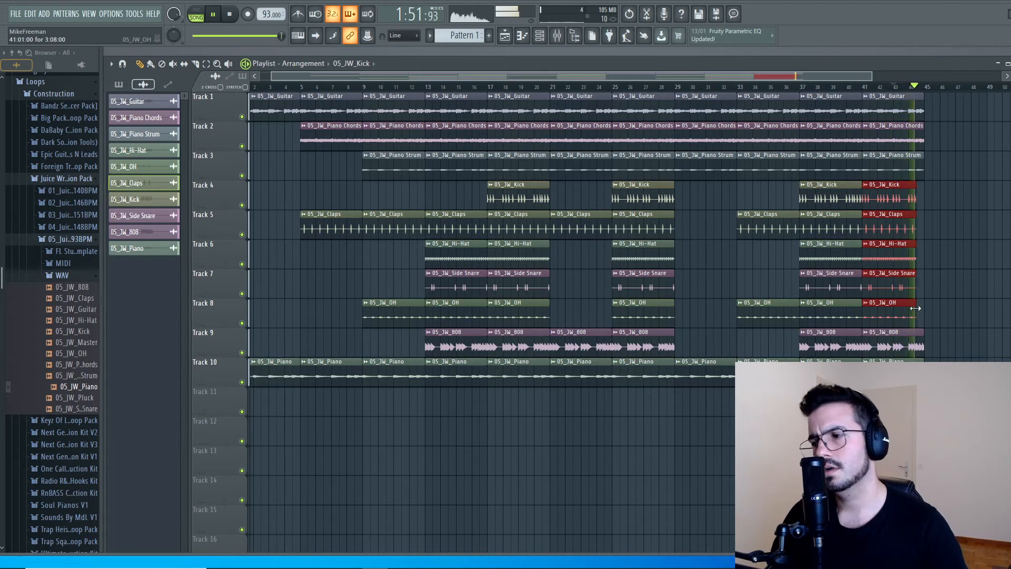
pyautogui.press('space')
pyautogui.click(747, 259)
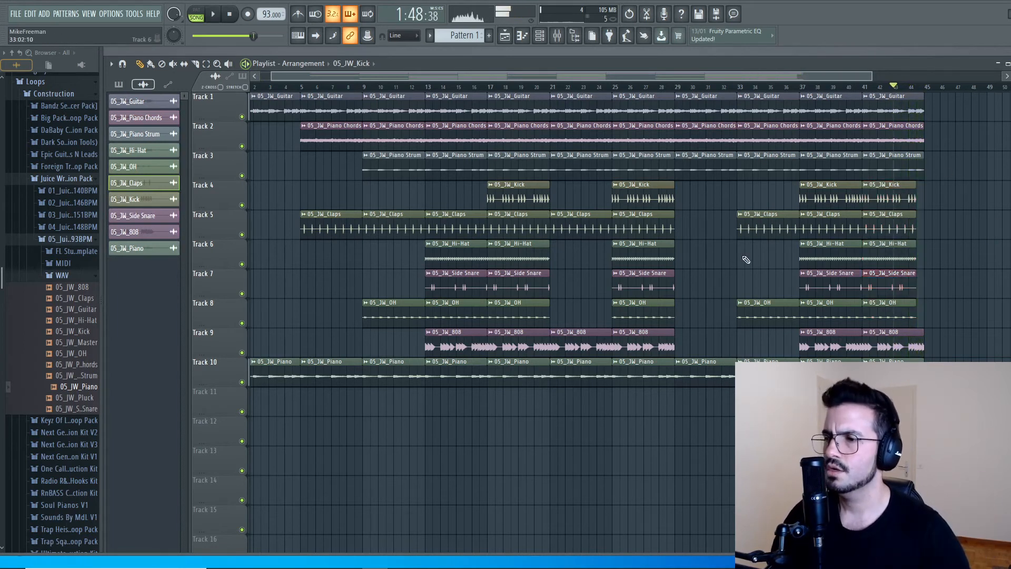
# Copy only the Guitar, Piano Chords, Piano Strum and Piano clips into bars 45 to 49.
pyautogui.moveTo(709, 215); pyautogui.dragTo(964, 100)
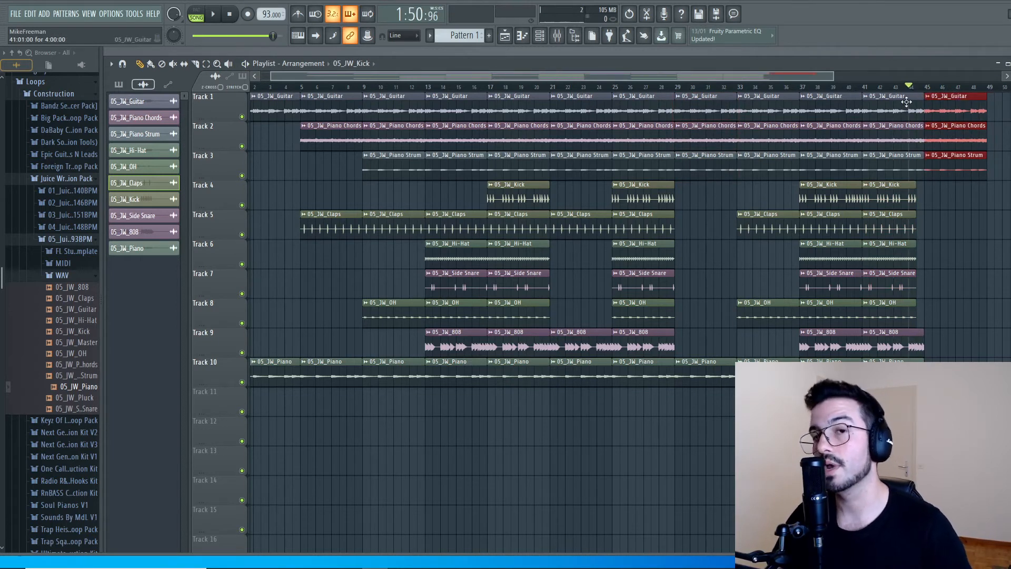
pyautogui.keyDown('ctrl'); pyautogui.click(983, 489); pyautogui.keyUp('ctrl')
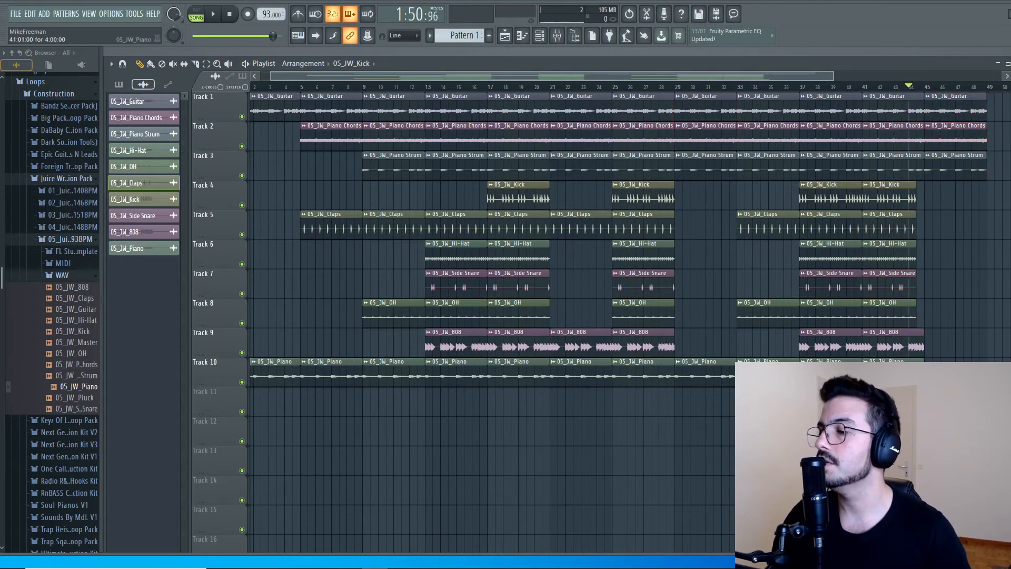
pyautogui.moveTo(796, 75); pyautogui.dragTo(881, 73)
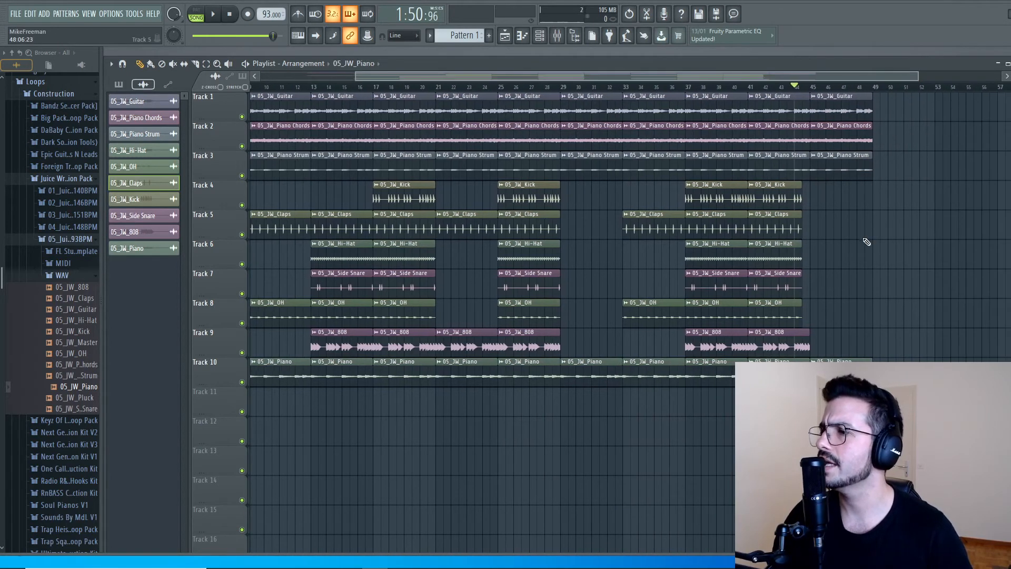
# Delete the Piano Strum clips at bars 45 to 49 and bars 29 to 33, playing the transitions into both breakdowns.
pyautogui.rightClick(852, 173)
pyautogui.press('space')
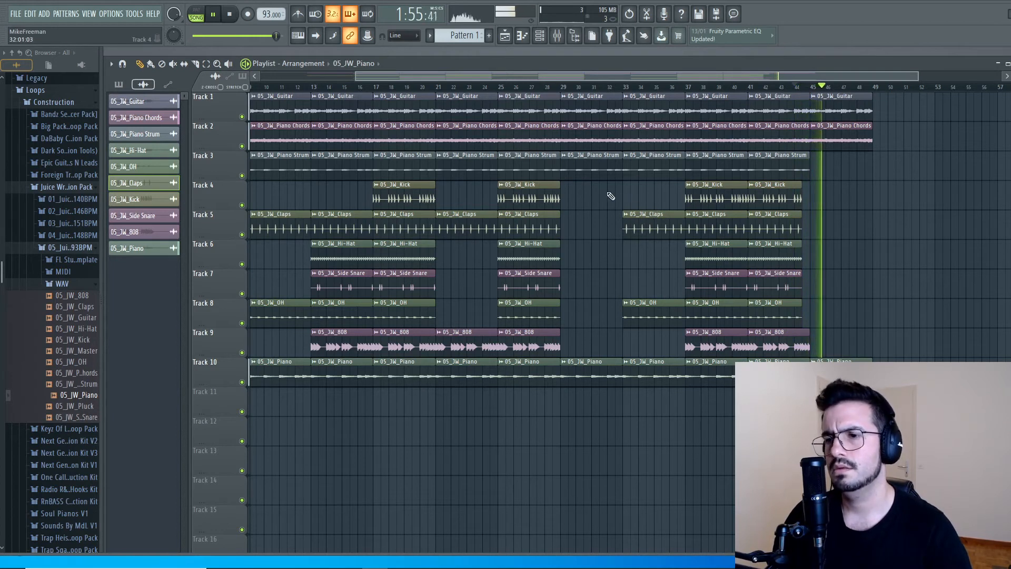
pyautogui.rightClick(603, 176)
pyautogui.press('space')
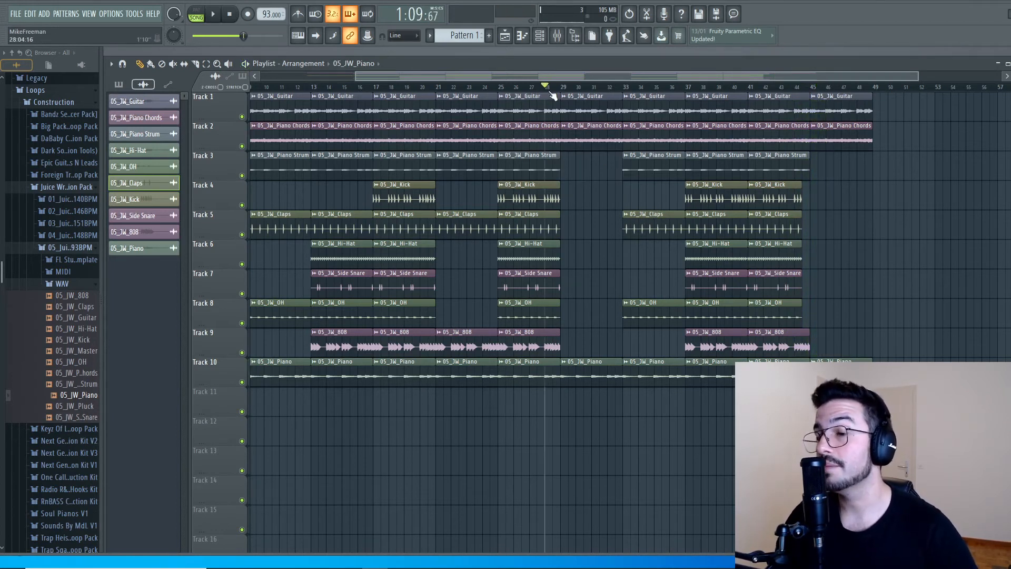
pyautogui.press('space')
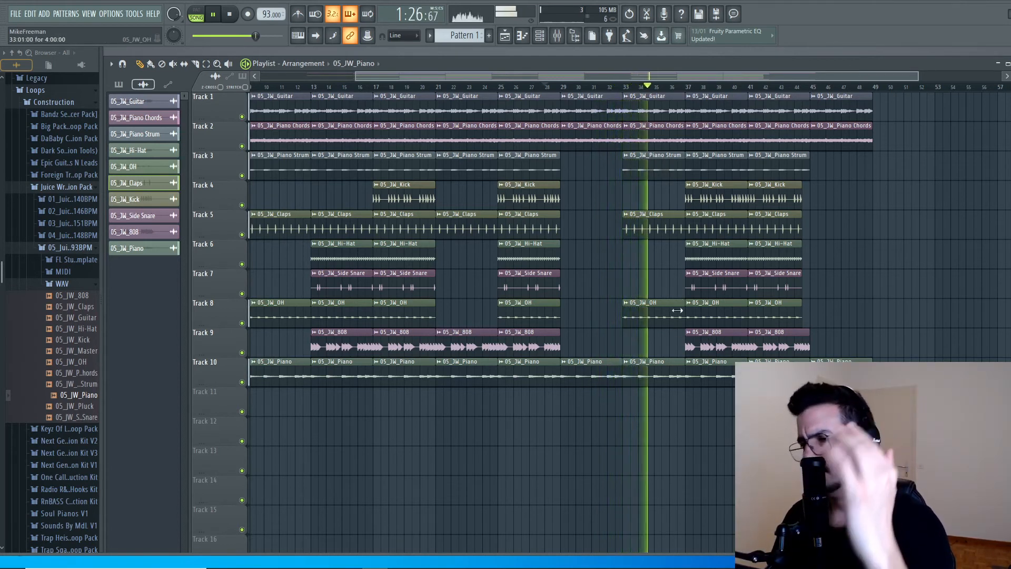
# Trim the Claps and OH clips starting at bar 33 to end at bar 36, and play on from about bar 44.
pyautogui.moveTo(670, 347); pyautogui.dragTo(669, 227)
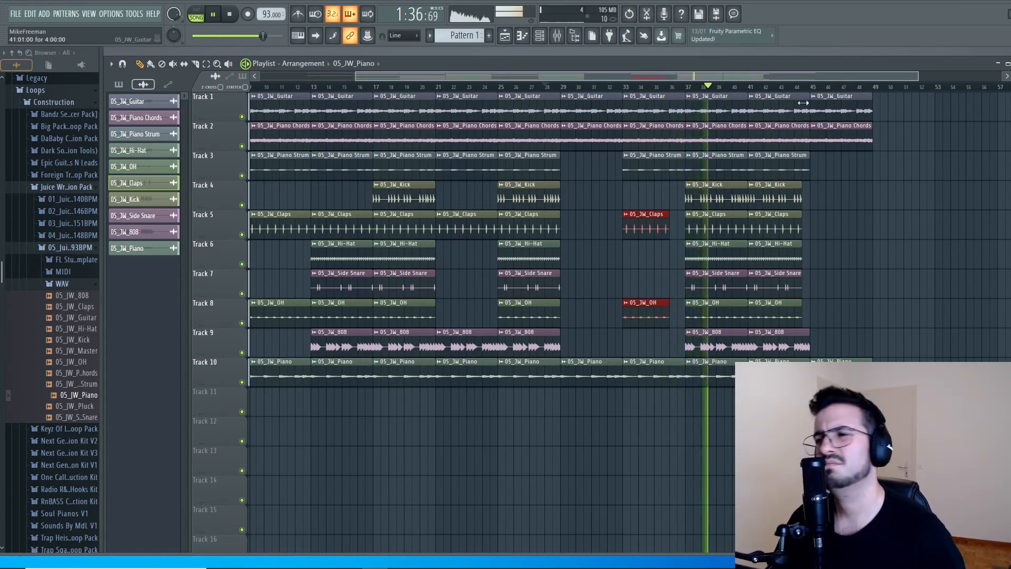
pyautogui.click(789, 87)
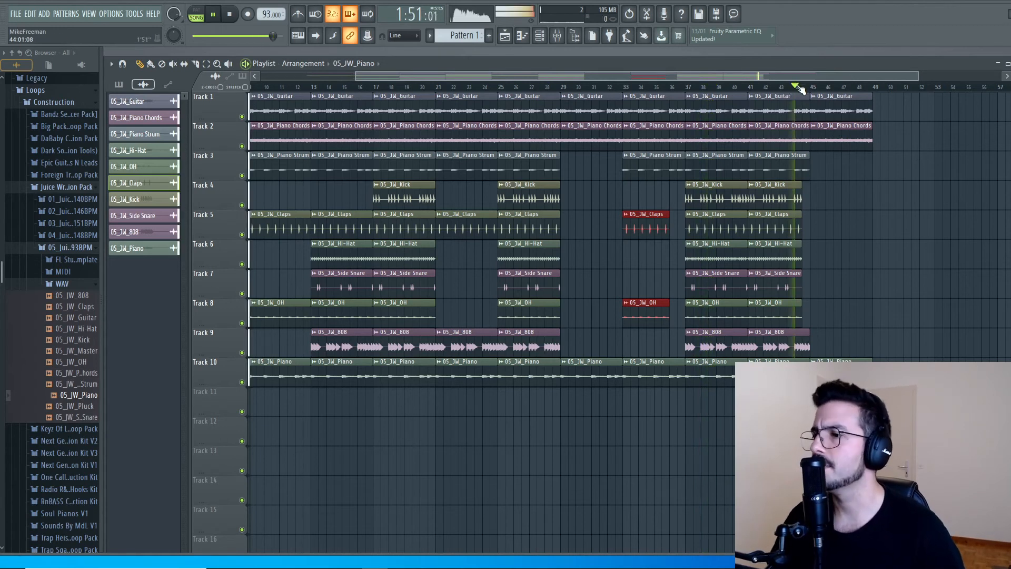
pyautogui.keyDown('ctrl'); pyautogui.click(876, 285); pyautogui.keyUp('ctrl')
# Duplicate the Guitar, Piano Chords and Piano clips into bars 49 to 53 and add a Piano Strum clip there.
pyautogui.moveTo(866, 358); pyautogui.dragTo(837, 110)
pyautogui.hotkey('ctrl', 'b')
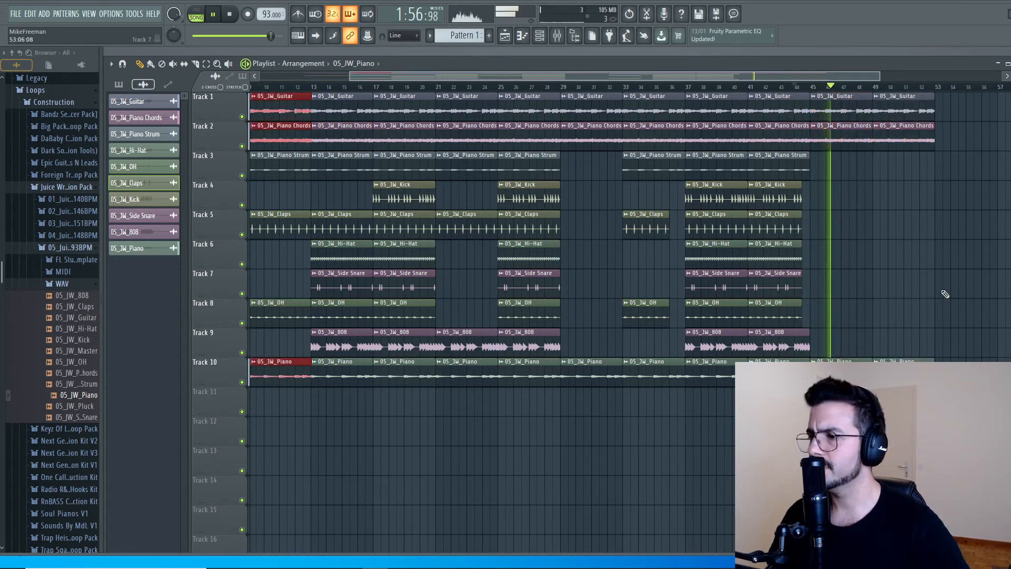
pyautogui.moveTo(769, 169); pyautogui.dragTo(894, 168)
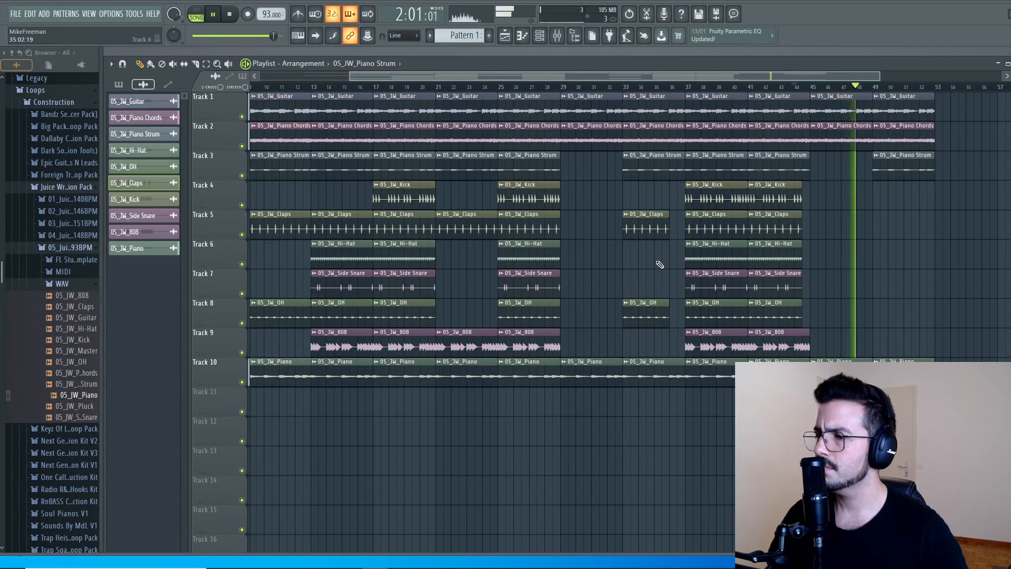
# Add an 808 clip at bar 49 and trim its end back to bar 52.
pyautogui.moveTo(744, 346); pyautogui.dragTo(894, 354)
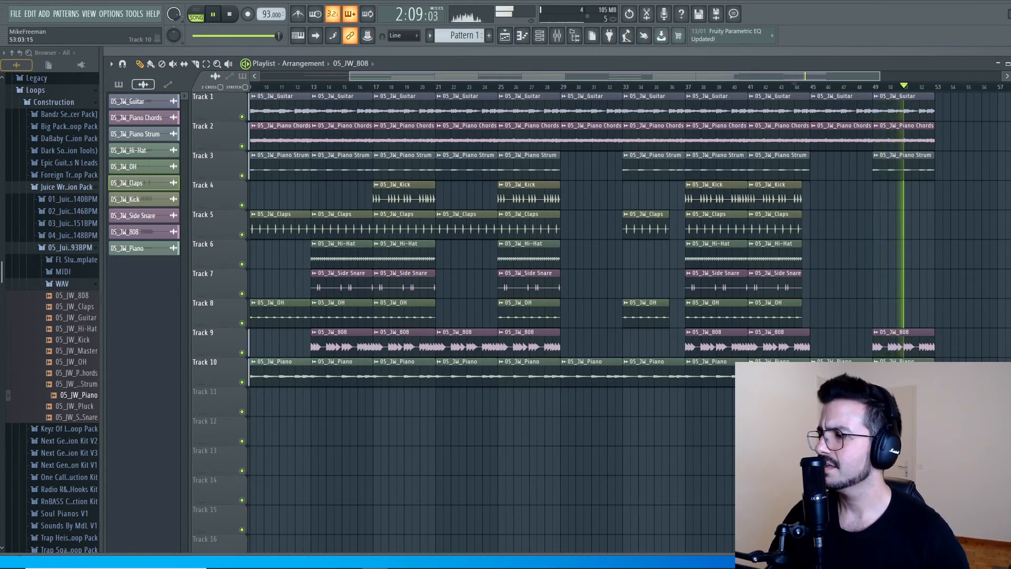
pyautogui.moveTo(936, 331); pyautogui.dragTo(932, 359)
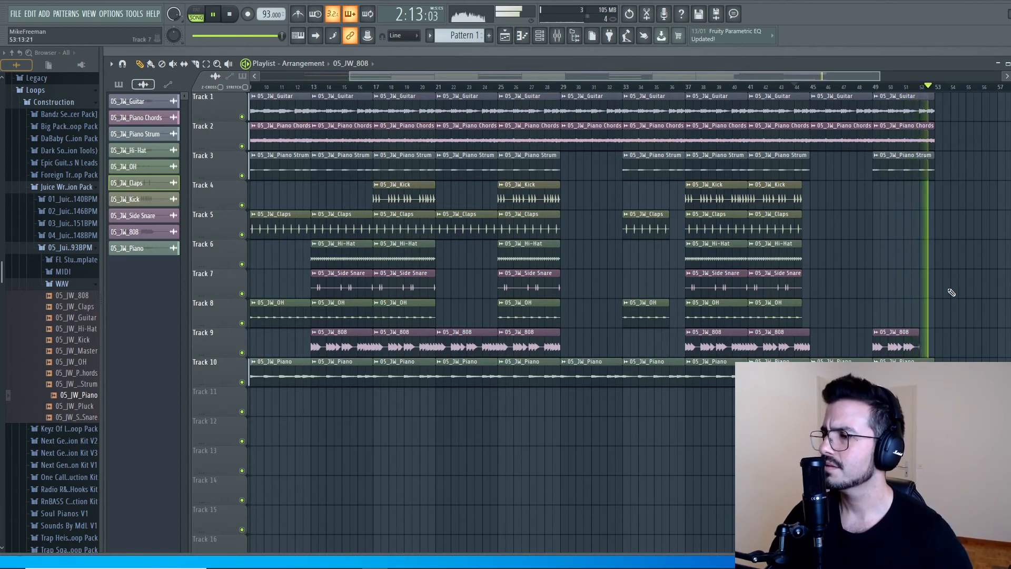
pyautogui.press('space')
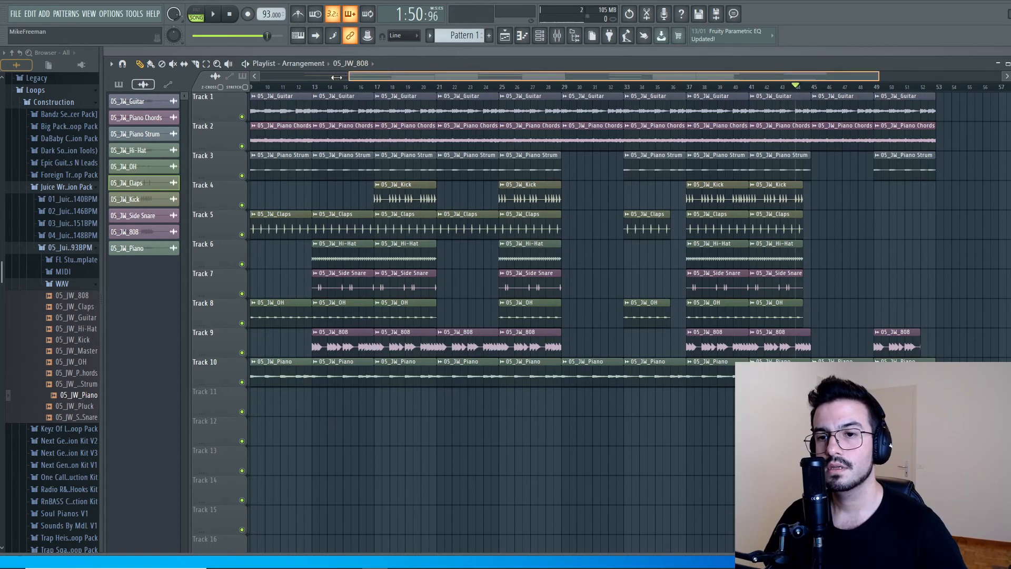
# Copy the section without the Kick from bars 13 to 17 into bars 53 to 57 and duplicate it into bars 57 to 61.
pyautogui.moveTo(353, 74); pyautogui.dragTo(281, 73)
pyautogui.moveTo(420, 419)
pyautogui.mouseDown()
pyautogui.moveTo(421, 111)
pyautogui.moveTo(969, 119)
pyautogui.mouseUp()
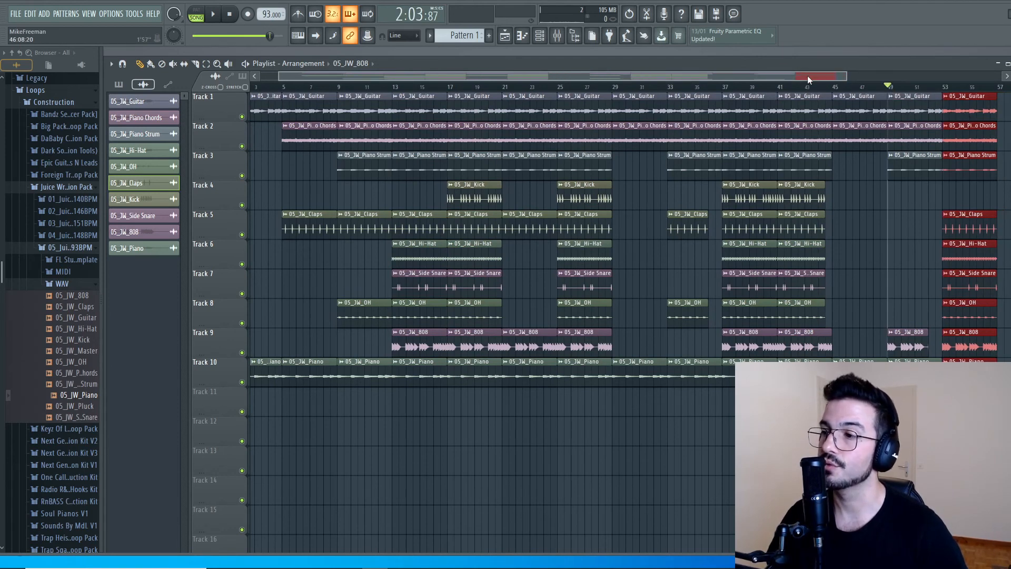
pyautogui.press('space')
pyautogui.moveTo(846, 77); pyautogui.dragTo(992, 79)
pyautogui.hotkey('ctrl', 'b')
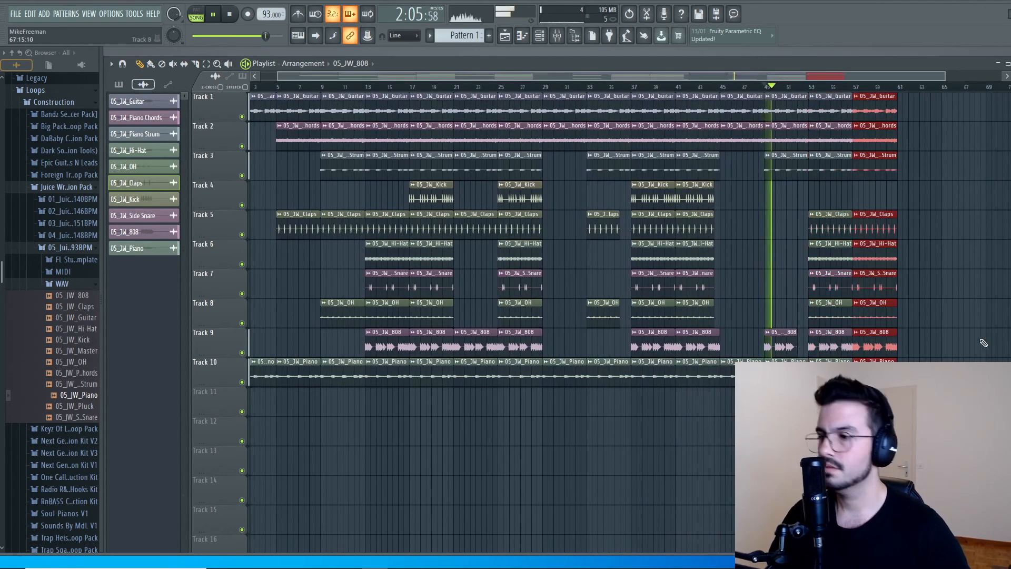
pyautogui.click(948, 342)
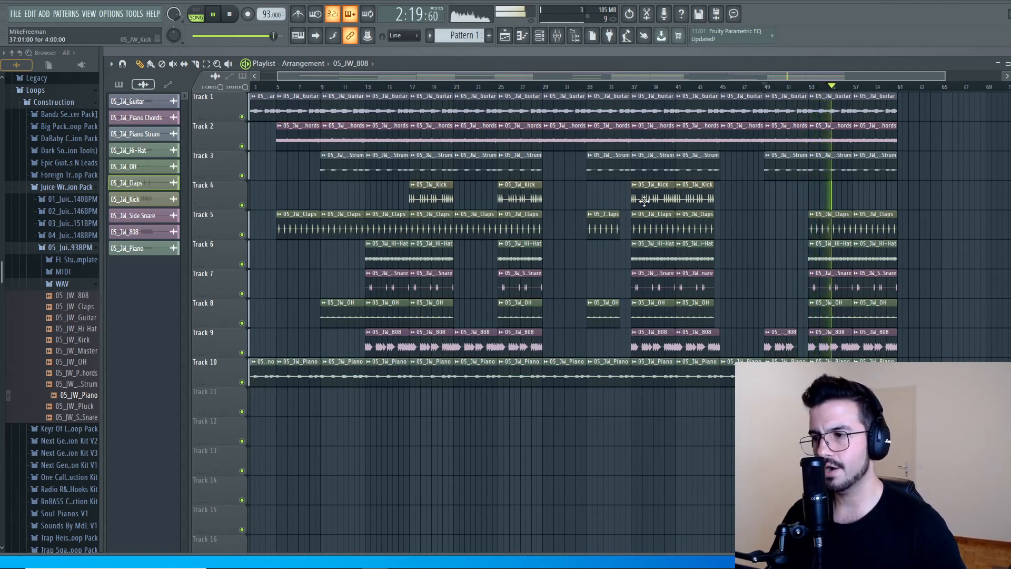
# Add a Kick clip at bars 57 to 61 and duplicate that whole section into bars 61 to 65.
pyautogui.moveTo(643, 200); pyautogui.dragTo(868, 191)
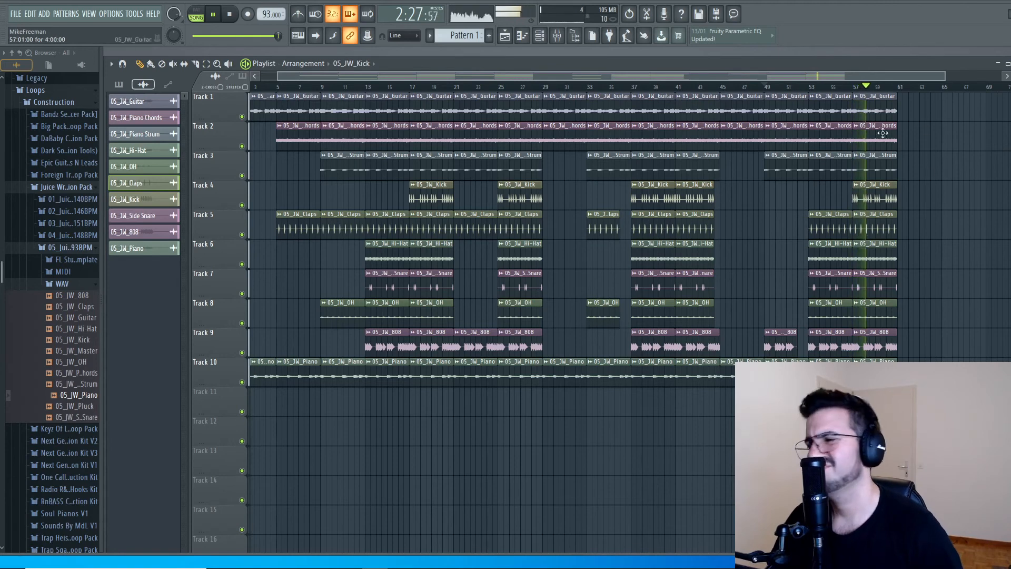
pyautogui.moveTo(886, 402); pyautogui.dragTo(915, 112)
pyautogui.hotkey('ctrl', 'b')
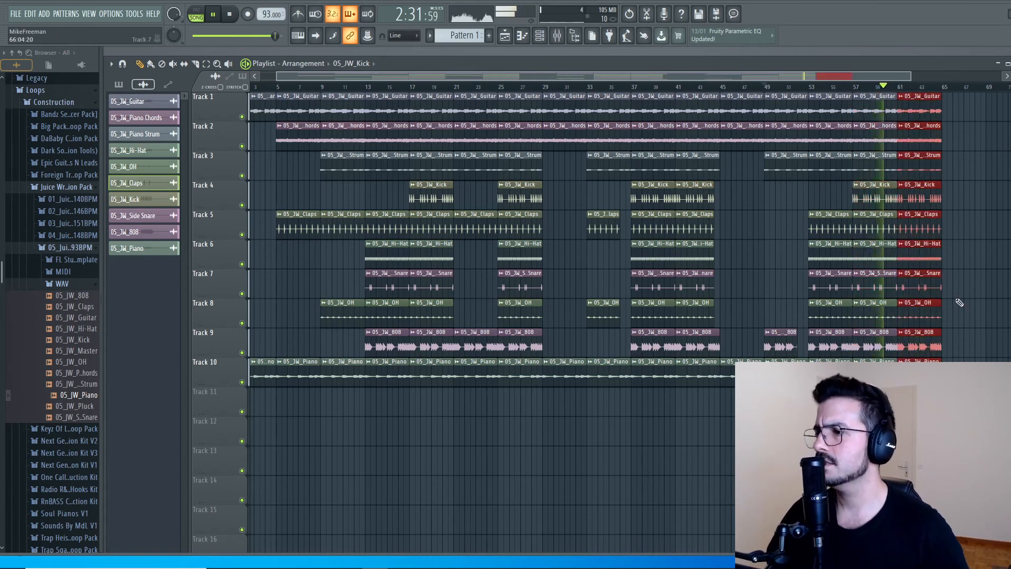
# Delete the Hi-Hat, OH and Side Snare clips at bars 61 to 65.
pyautogui.rightClick(924, 254)
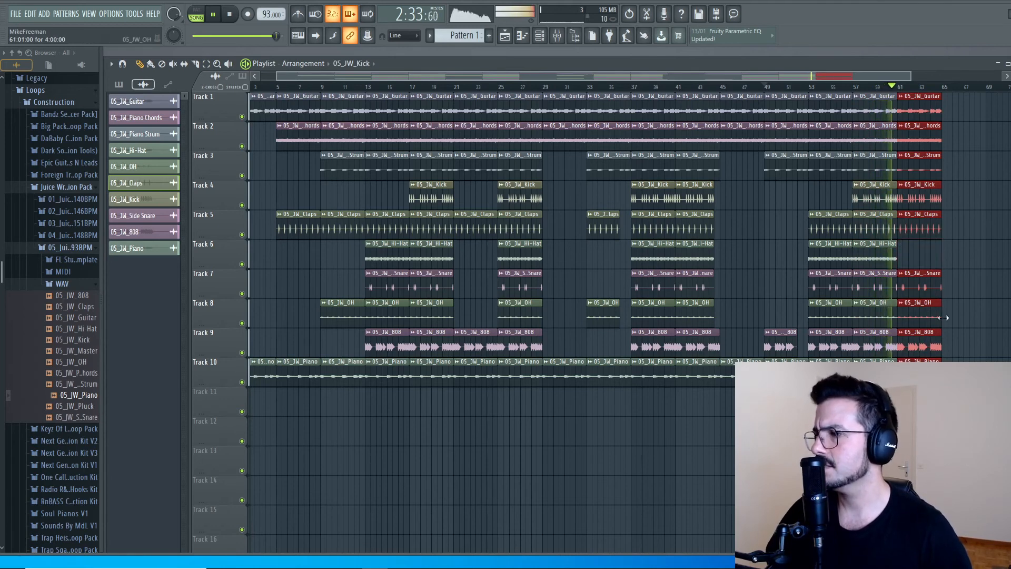
pyautogui.rightClick(924, 316)
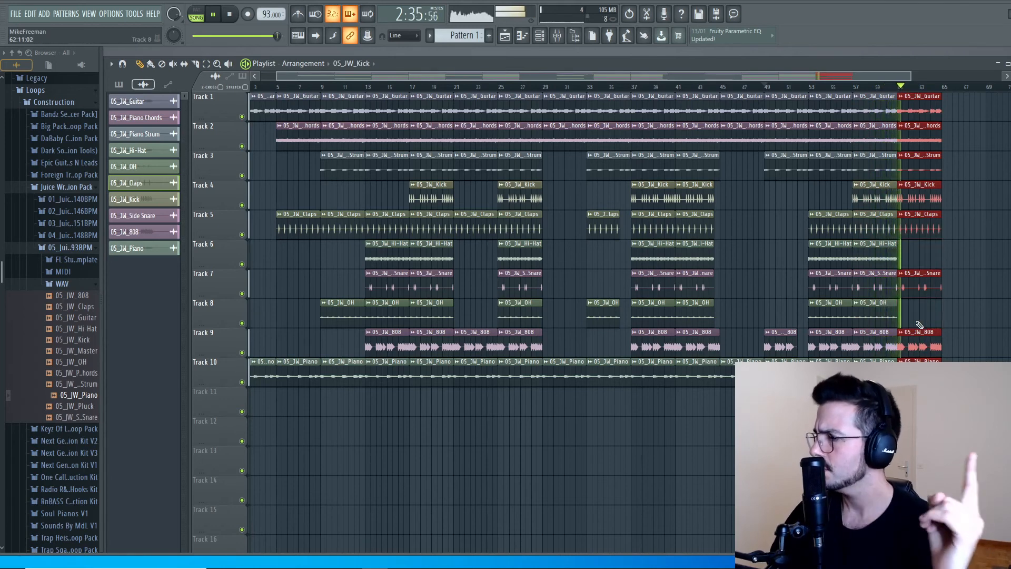
pyautogui.rightClick(925, 290)
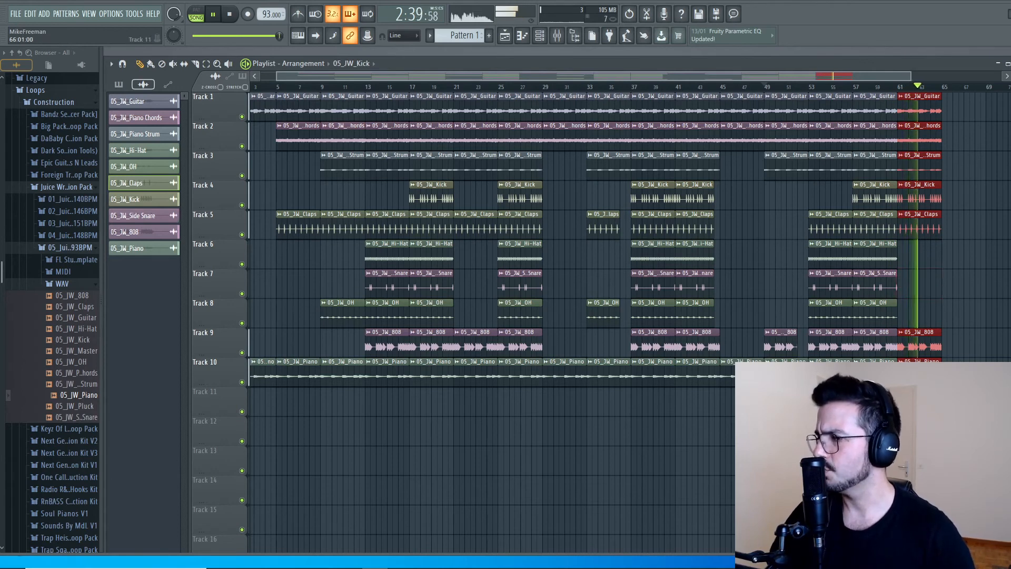
# Copy the full section with all melody and drum clips from bars 57 to 61 into bars 65 to 69.
pyautogui.keyDown('ctrl'); pyautogui.click(958, 401); pyautogui.keyUp('ctrl')
pyautogui.moveTo(877, 401); pyautogui.dragTo(961, 137)
pyautogui.press('space')
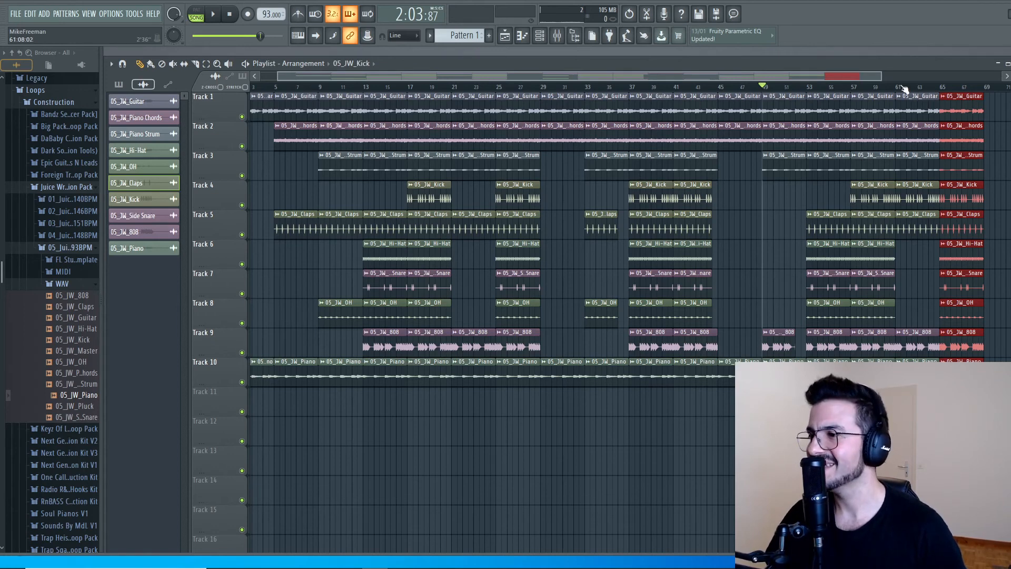
# Copy the Guitar, Piano Chords, Piano Strum, 808 and Piano clips from bars 65 to 69 into bars 69 to 73.
pyautogui.press('space')
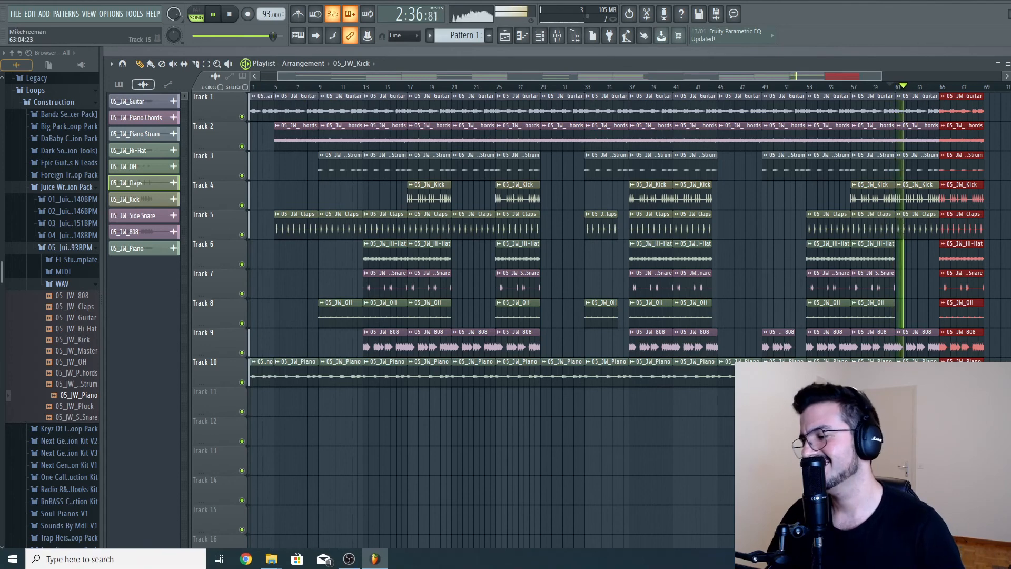
pyautogui.moveTo(828, 77); pyautogui.dragTo(937, 70)
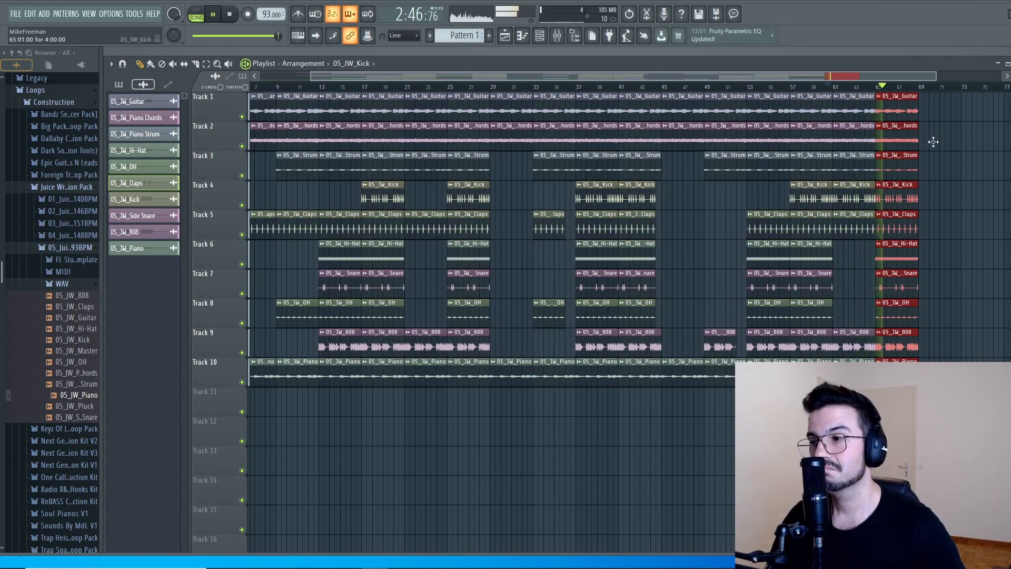
pyautogui.moveTo(937, 77); pyautogui.dragTo(1002, 77)
pyautogui.moveTo(881, 116); pyautogui.dragTo(848, 158)
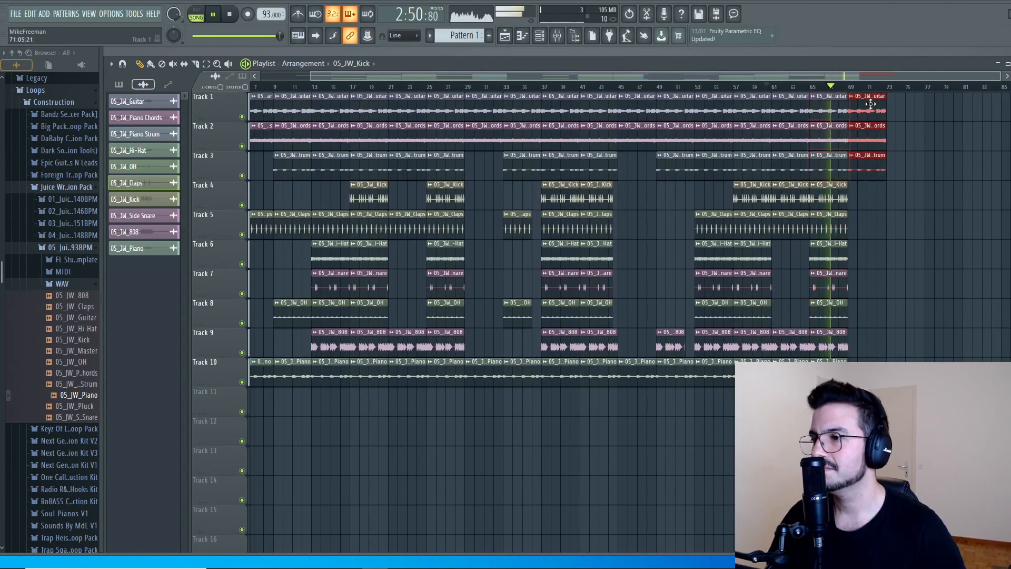
pyautogui.moveTo(867, 104); pyautogui.dragTo(866, 103)
pyautogui.keyDown('ctrl'); pyautogui.click(837, 431); pyautogui.keyUp('ctrl')
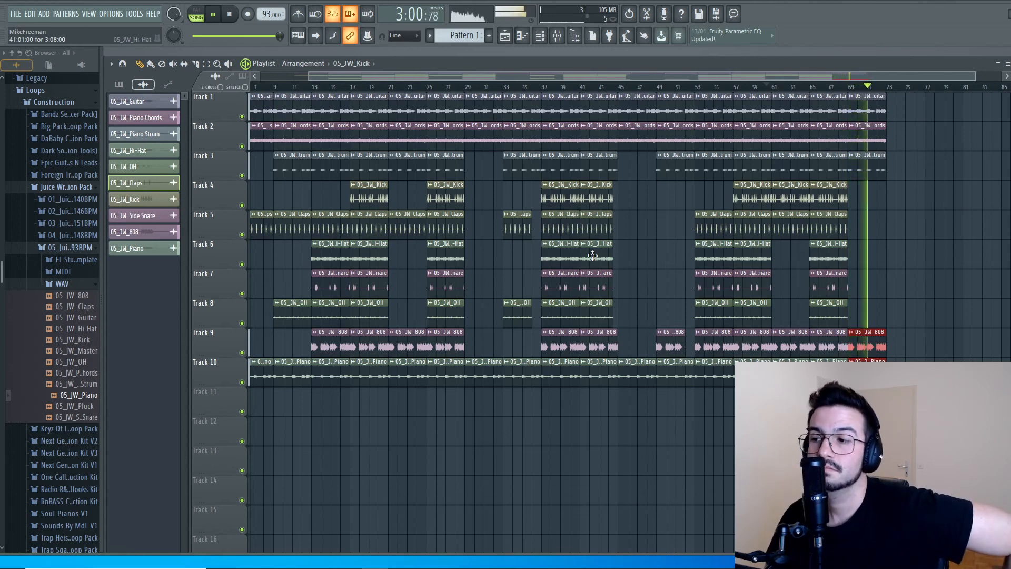
# Lengthen the clips starting at bar 69 so their tails ring out: Guitar to 9 bars, Piano Chords and Piano Strum to 7 bars.
pyautogui.moveTo(886, 117); pyautogui.dragTo(897, 171)
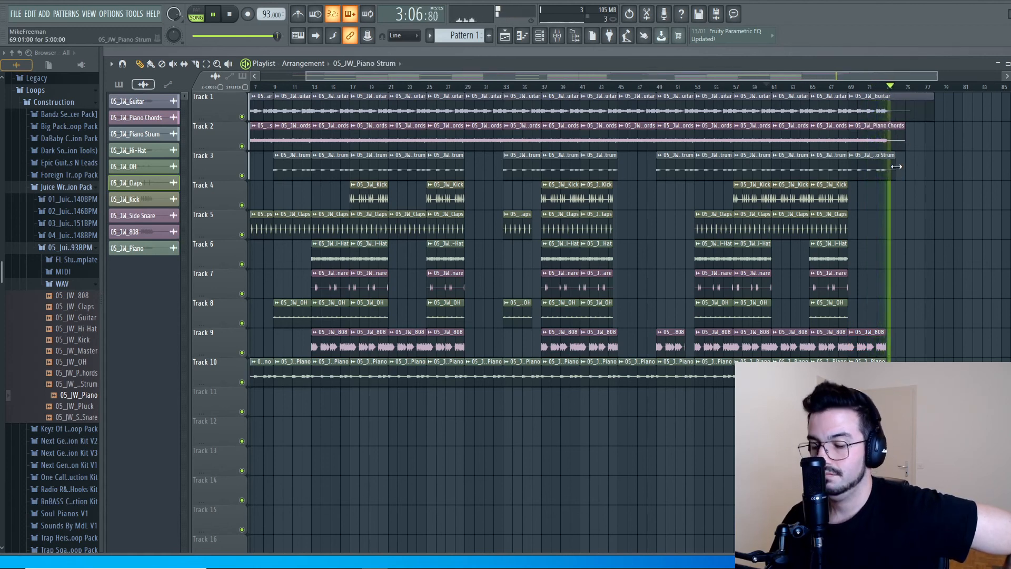
pyautogui.press('space')
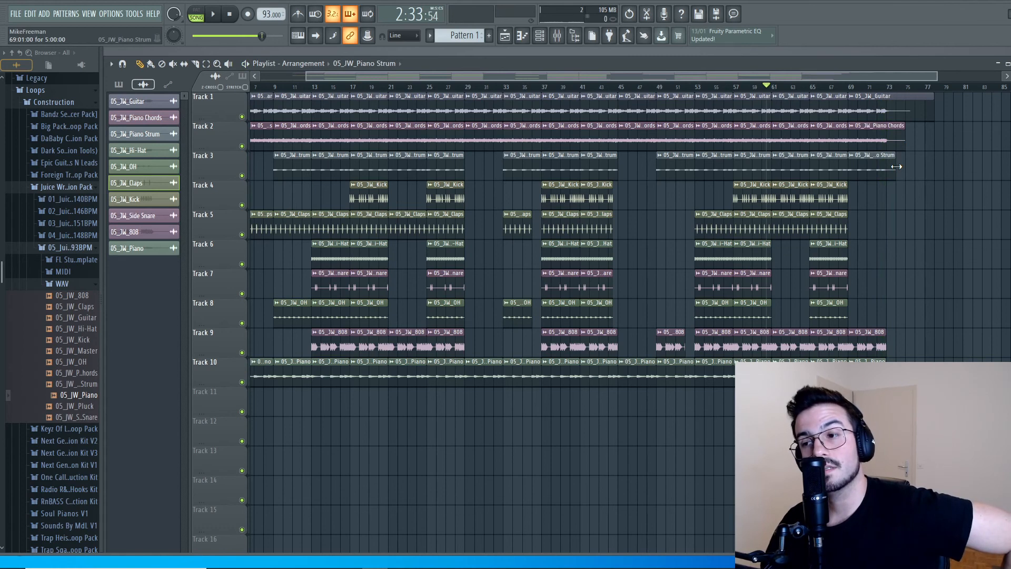
pyautogui.click(903, 141)
pyautogui.moveTo(903, 142); pyautogui.dragTo(917, 143)
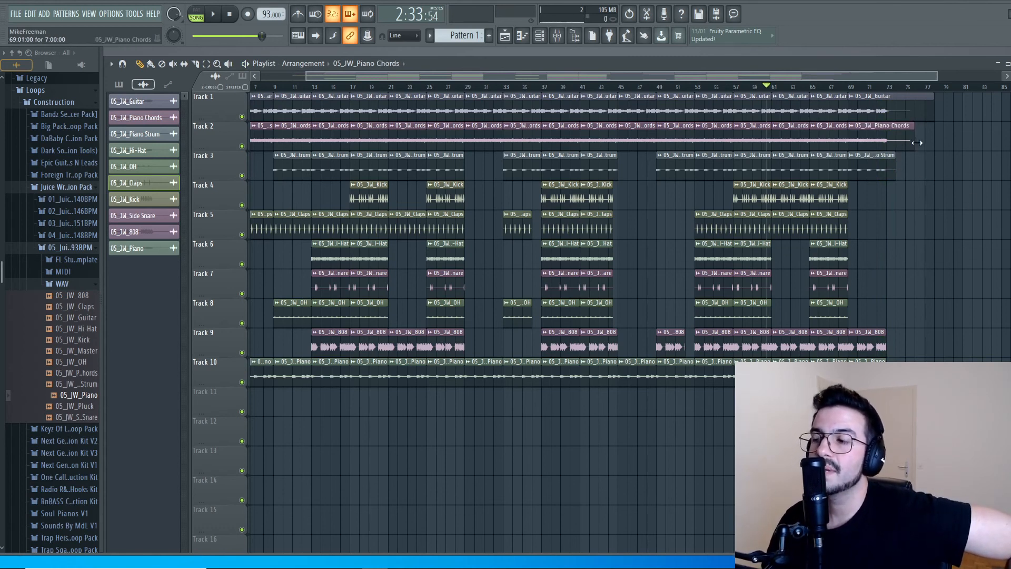
pyautogui.click(896, 158)
pyautogui.moveTo(896, 158); pyautogui.dragTo(917, 159)
# Play back the ending from bar 71, extend the last 808 clip to bar 74, and return to the start of the arrangement.
pyautogui.click(867, 86)
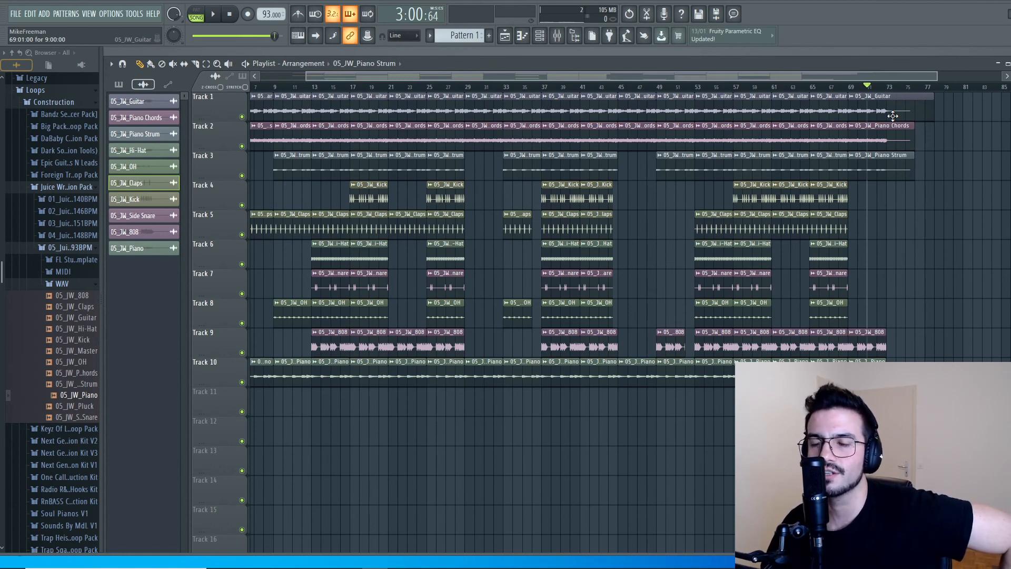
pyautogui.press('space')
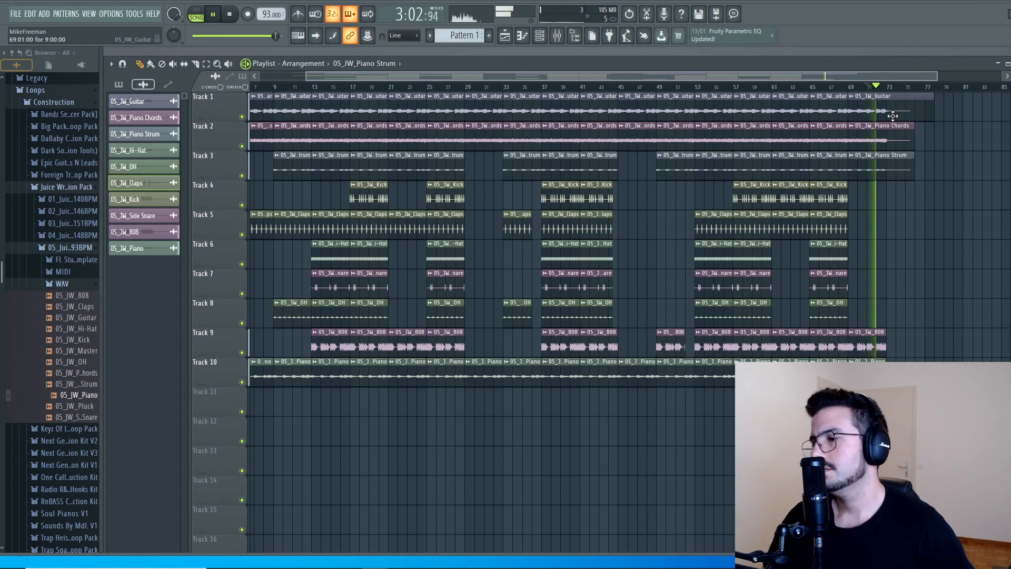
pyautogui.moveTo(886, 344); pyautogui.dragTo(897, 346)
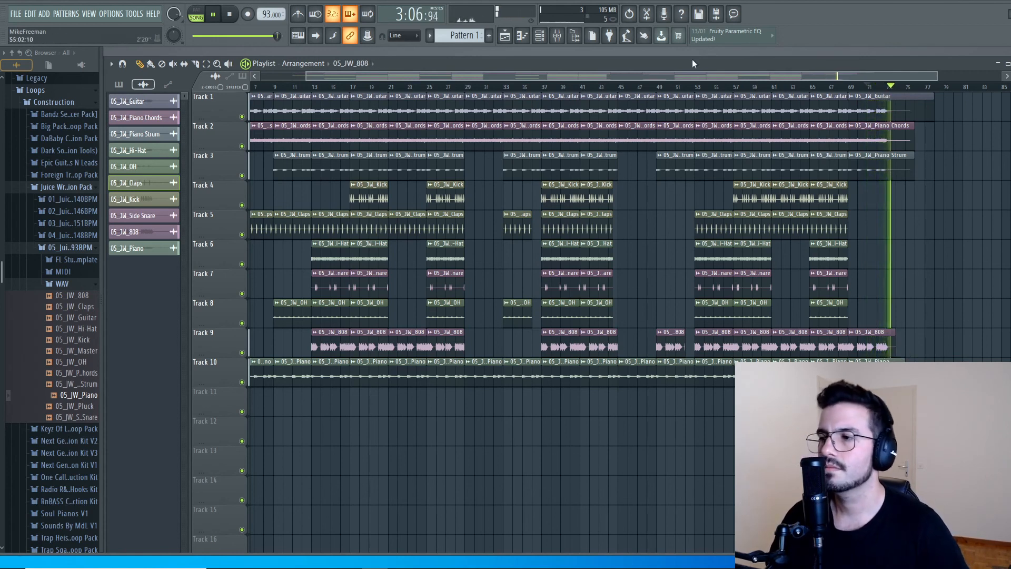
pyautogui.click(229, 15)
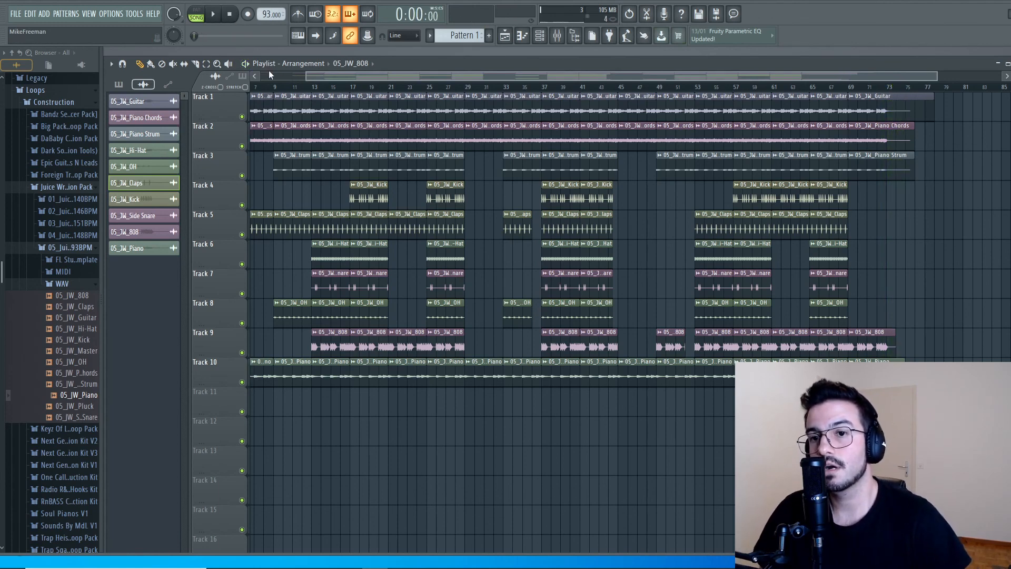
pyautogui.moveTo(303, 77); pyautogui.dragTo(253, 76)
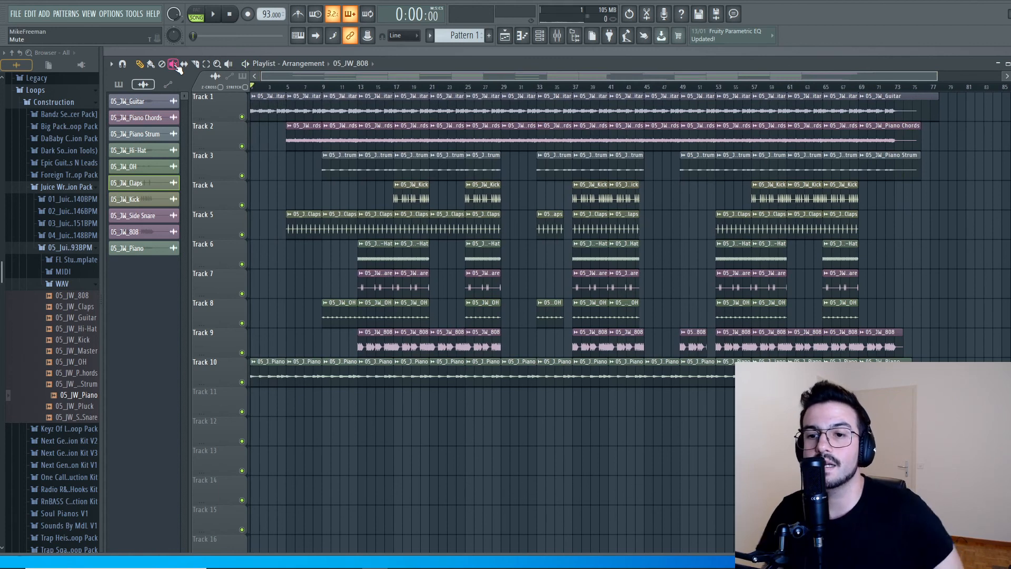